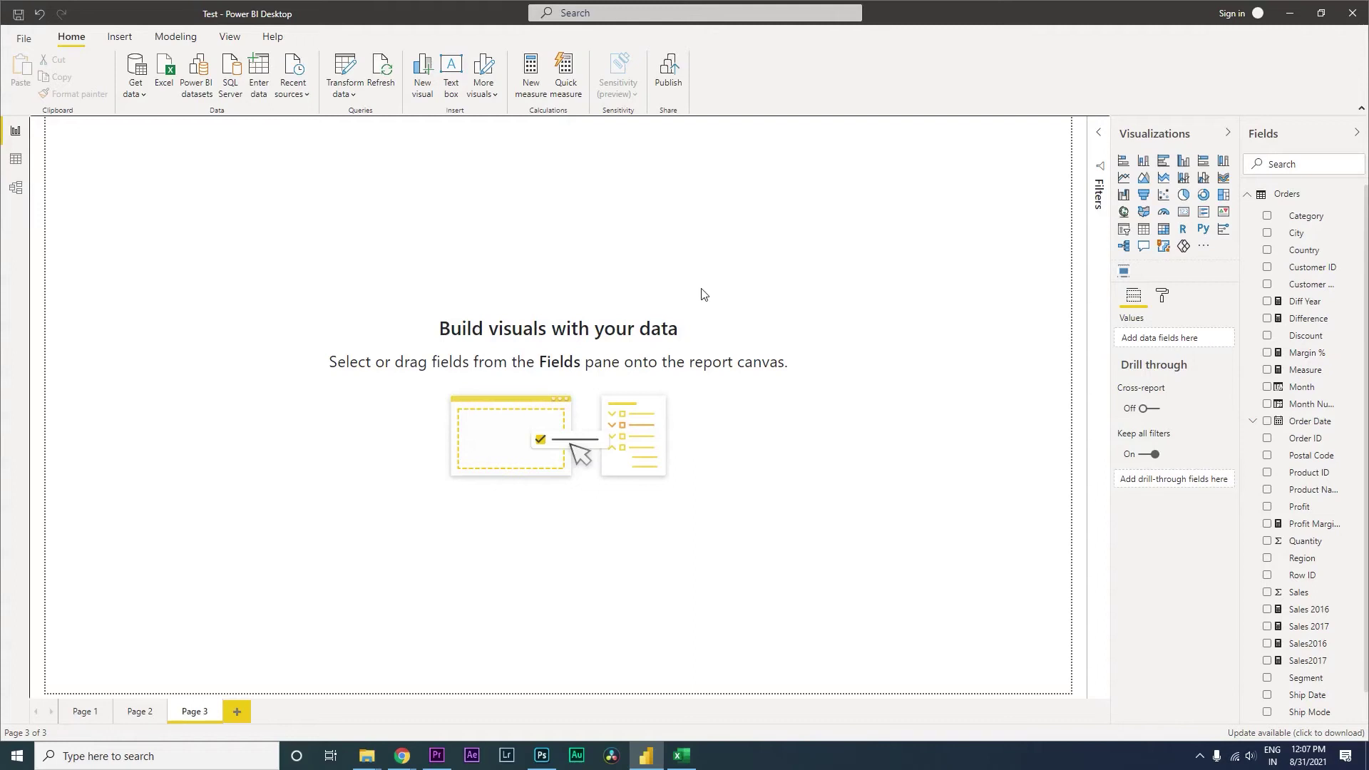
# - Create a calculated table named Dates with the formula Dates = CALENDARAUTO(3)
pyautogui.click(1254, 200)
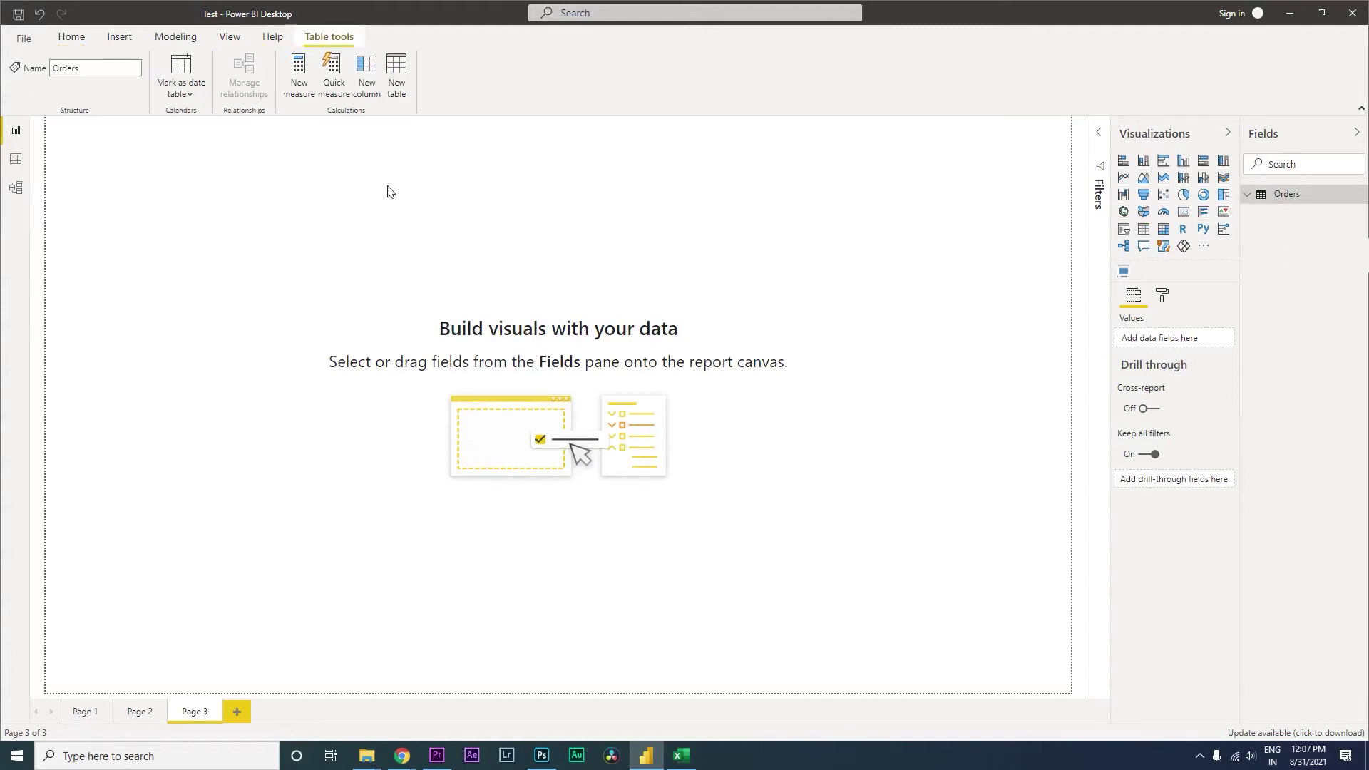
pyautogui.click(177, 43)
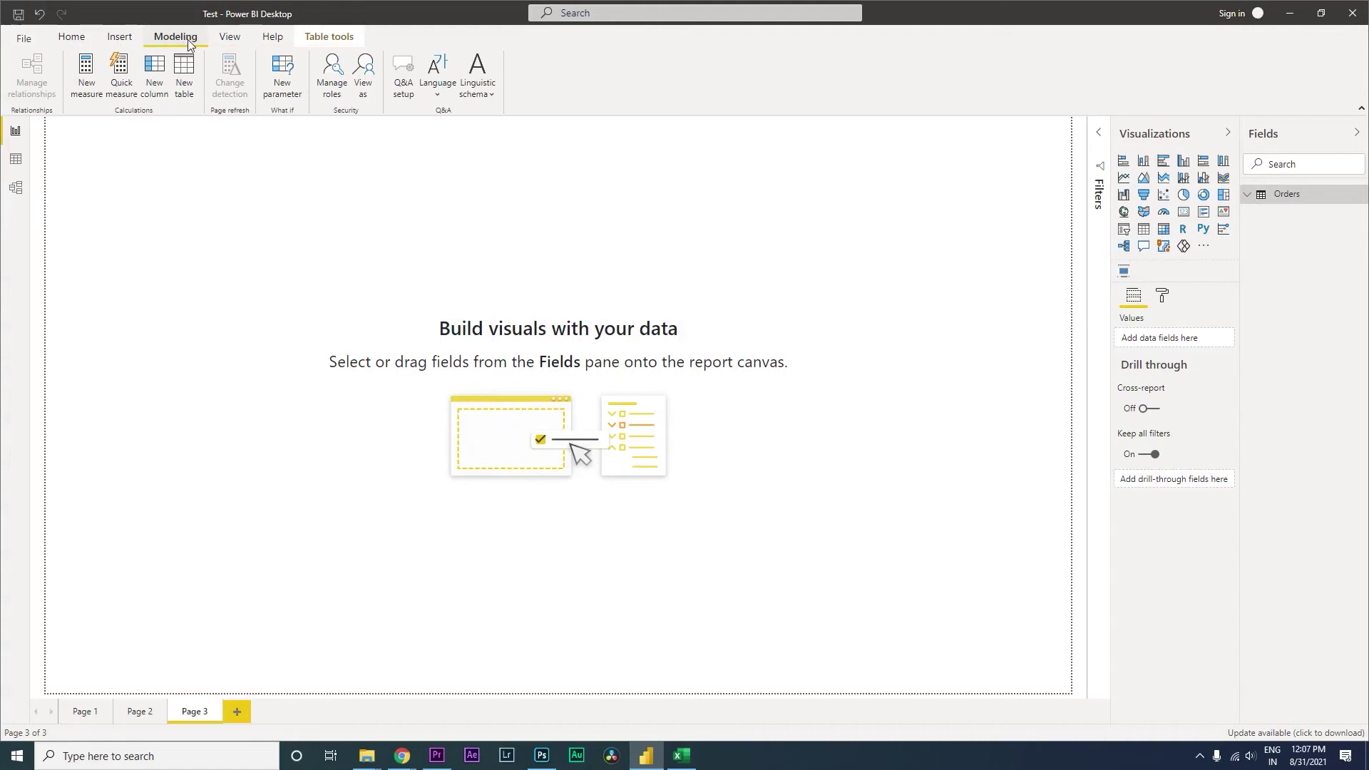
pyautogui.click(186, 84)
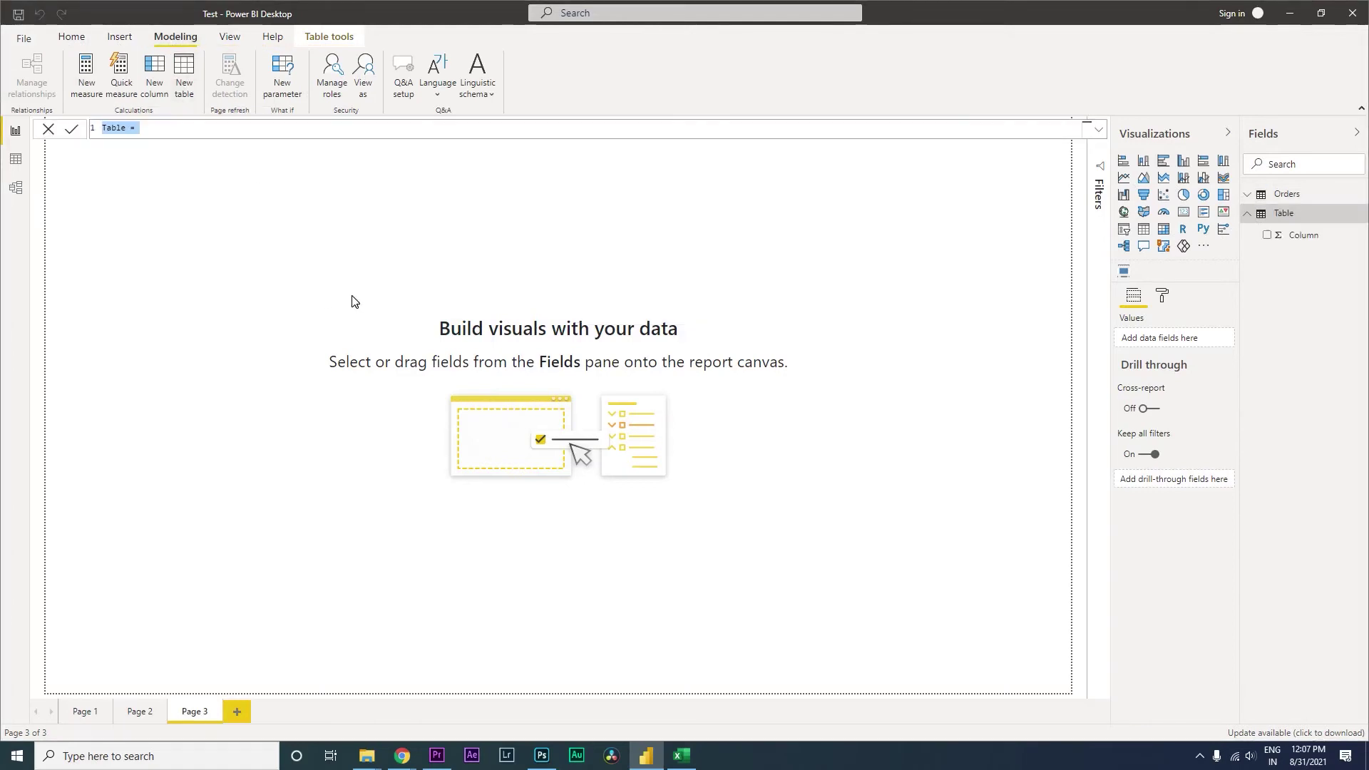
pyautogui.write('Dates =')
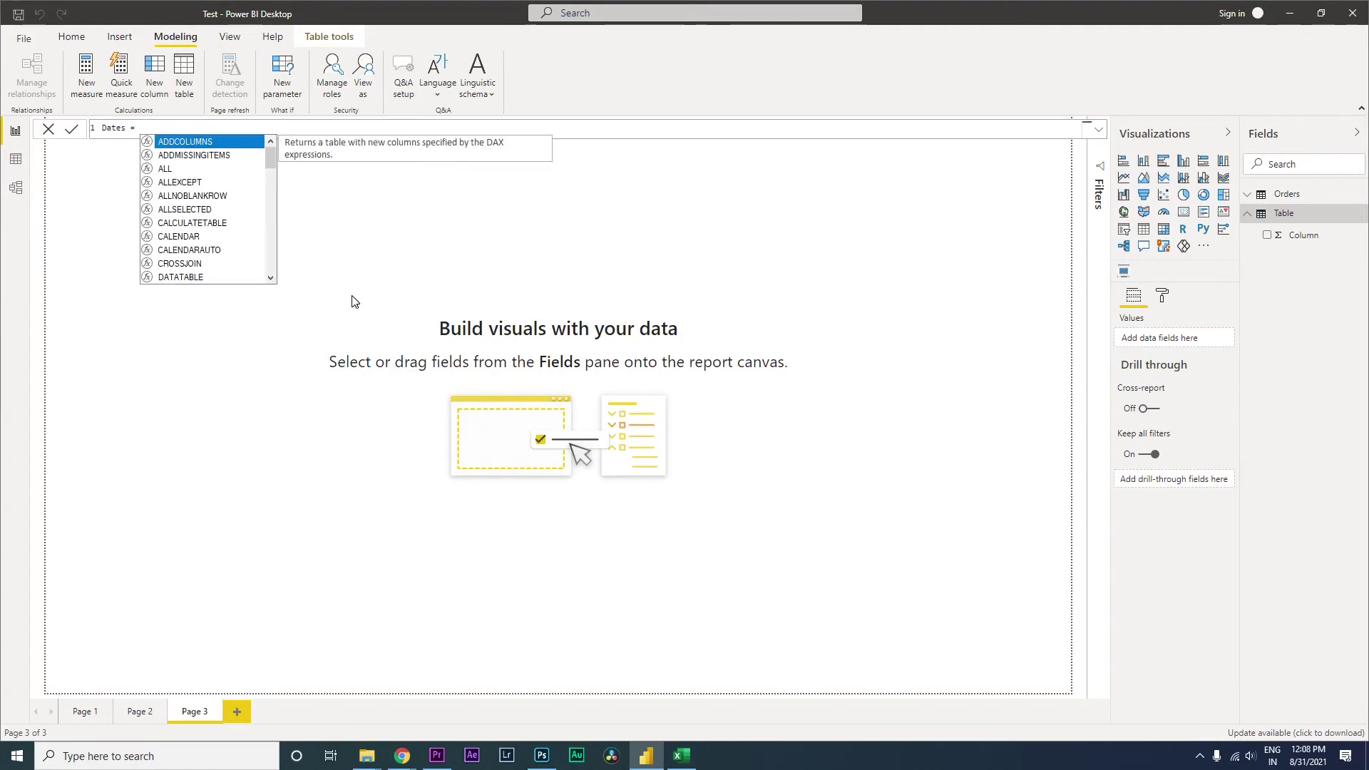
pyautogui.write(' Cale')
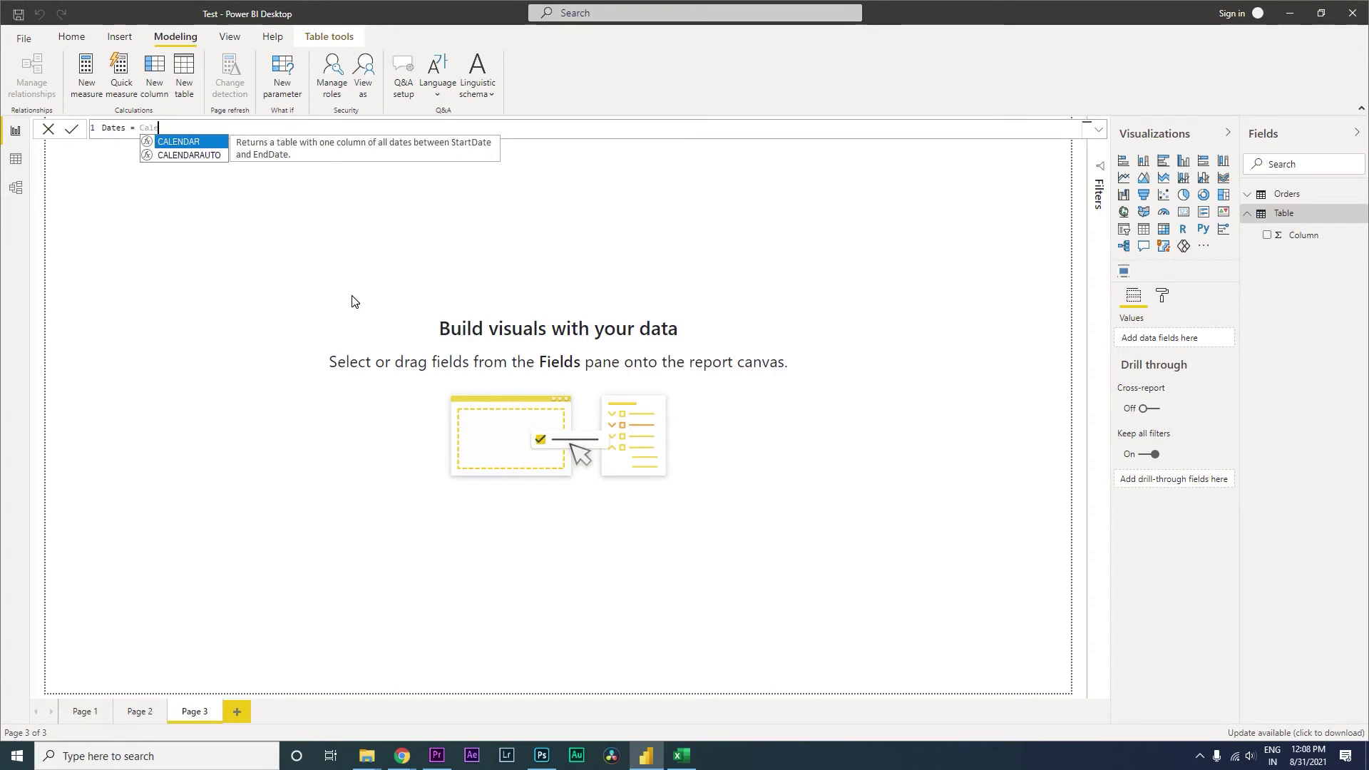
pyautogui.press('Down')
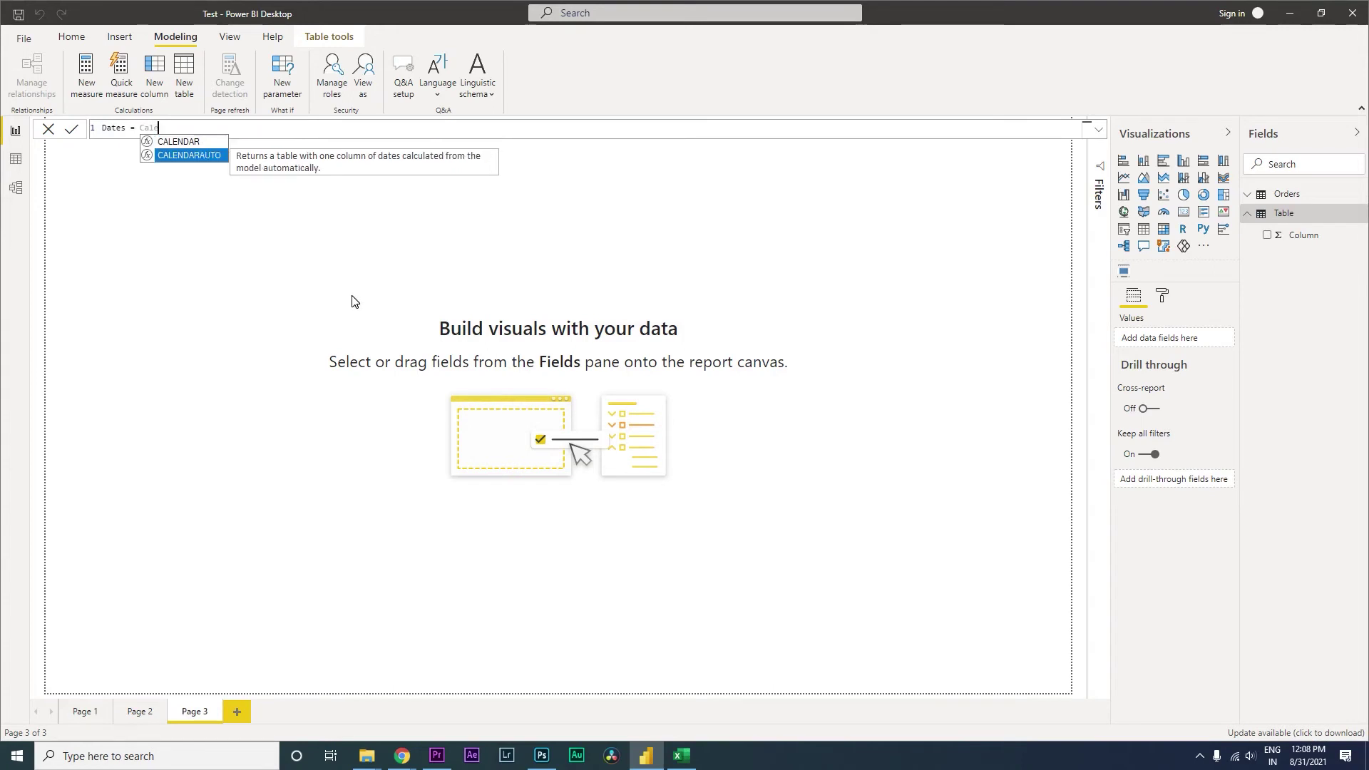
pyautogui.press('Up')
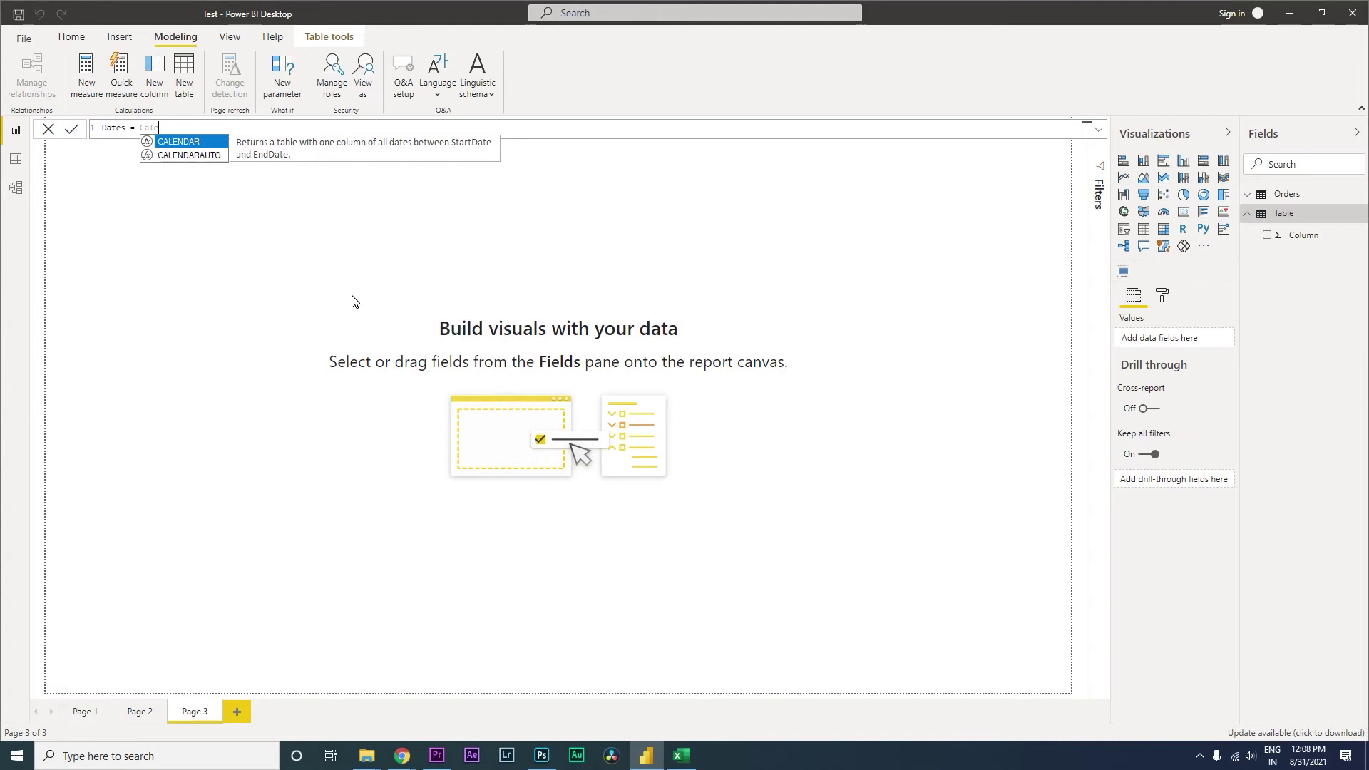
pyautogui.press('Tab')
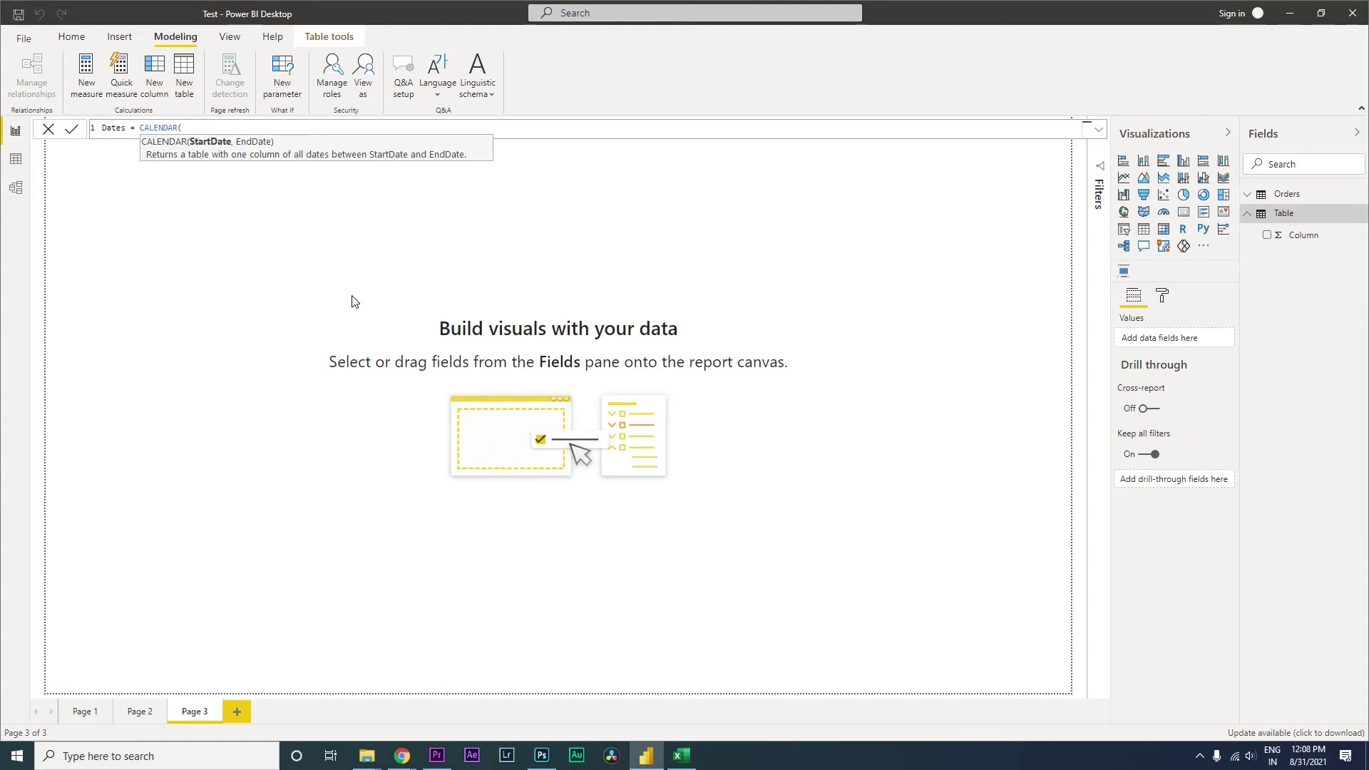
pyautogui.press('BackSpace')
pyautogui.press('Down')
pyautogui.press('Tab')
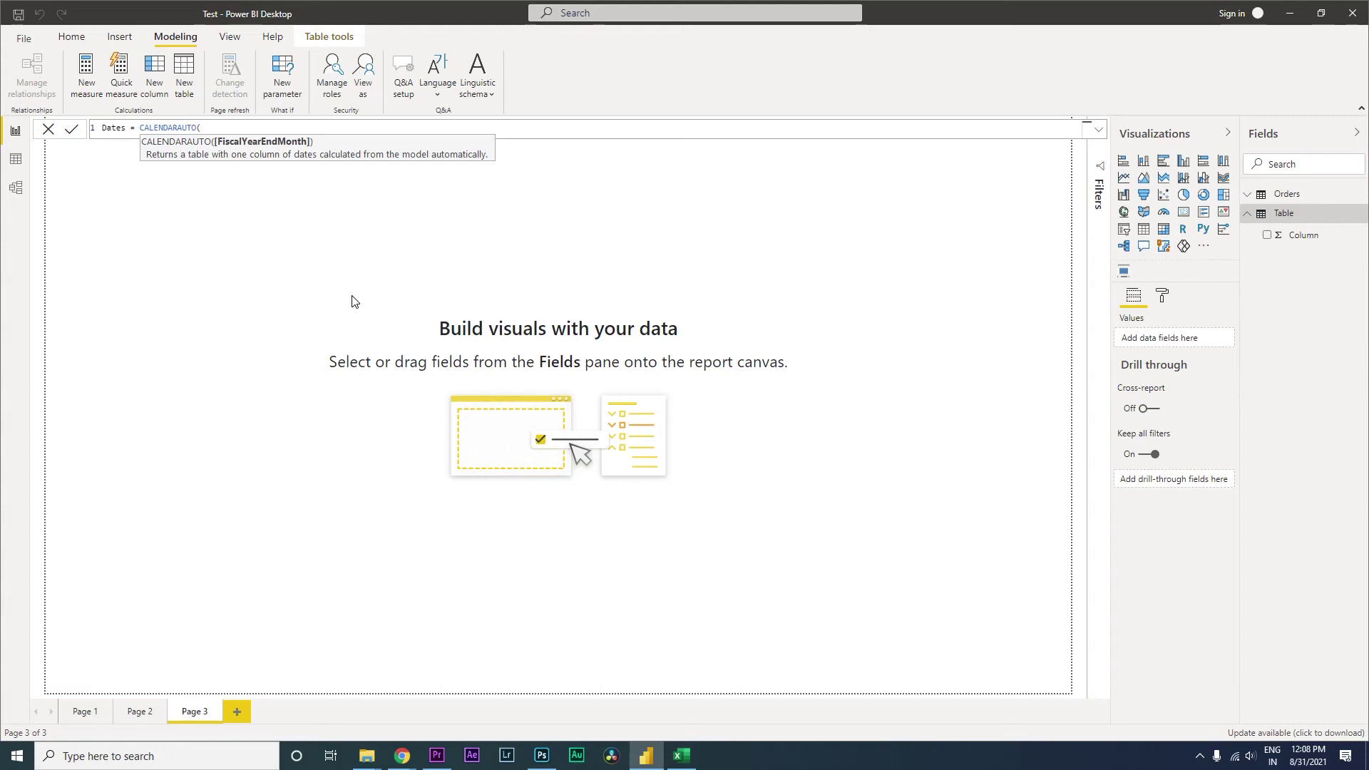
pyautogui.write('3)')
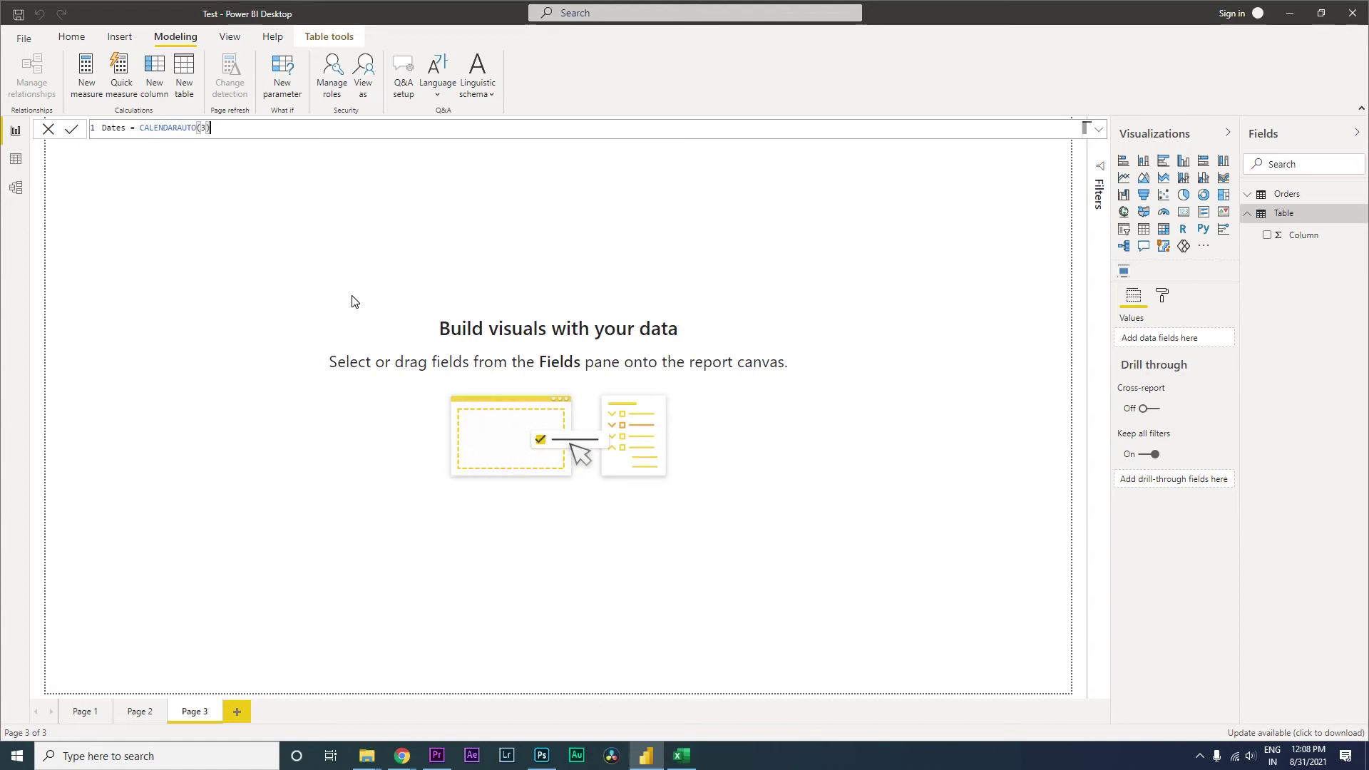
pyautogui.press('Return')
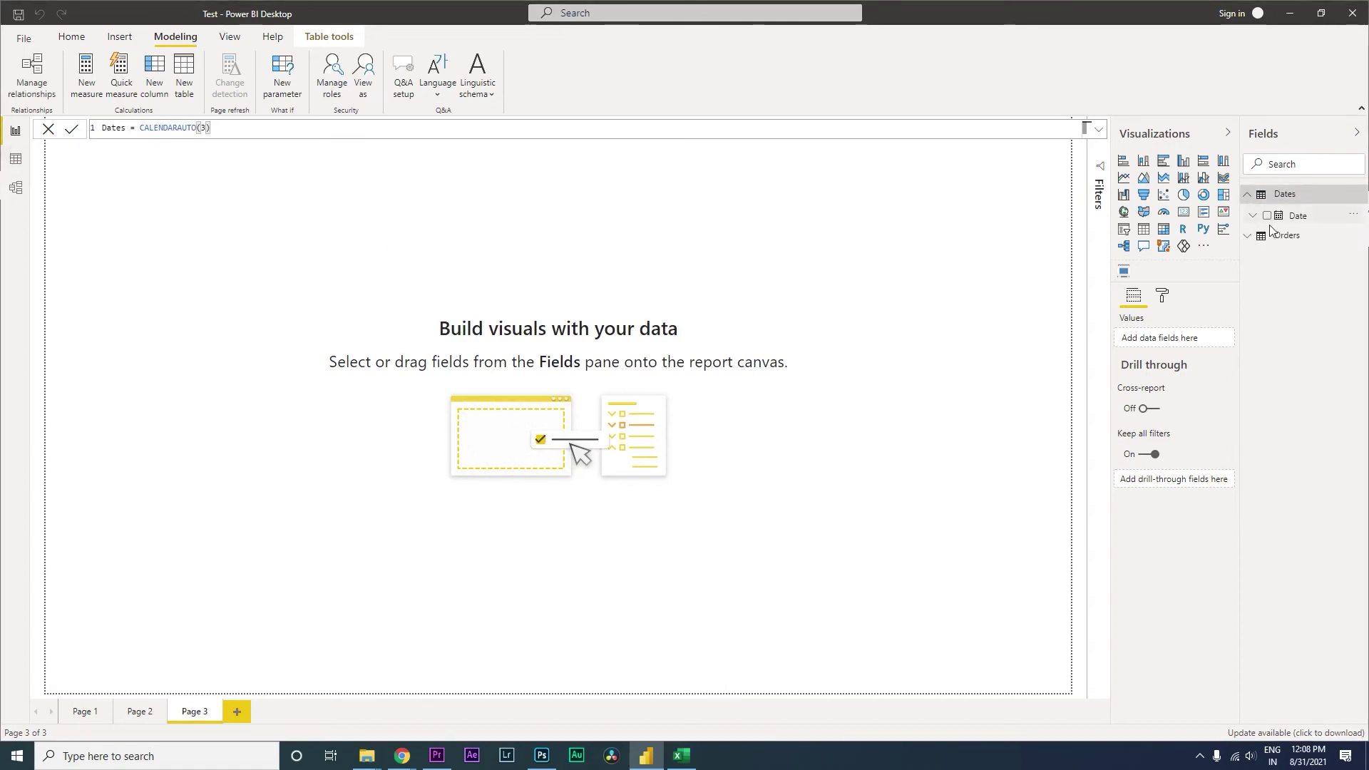
# - In Data view, inspect the Dates table's Date values, which start at 4/1/2013 across 1,826 rows
pyautogui.click(20, 164)
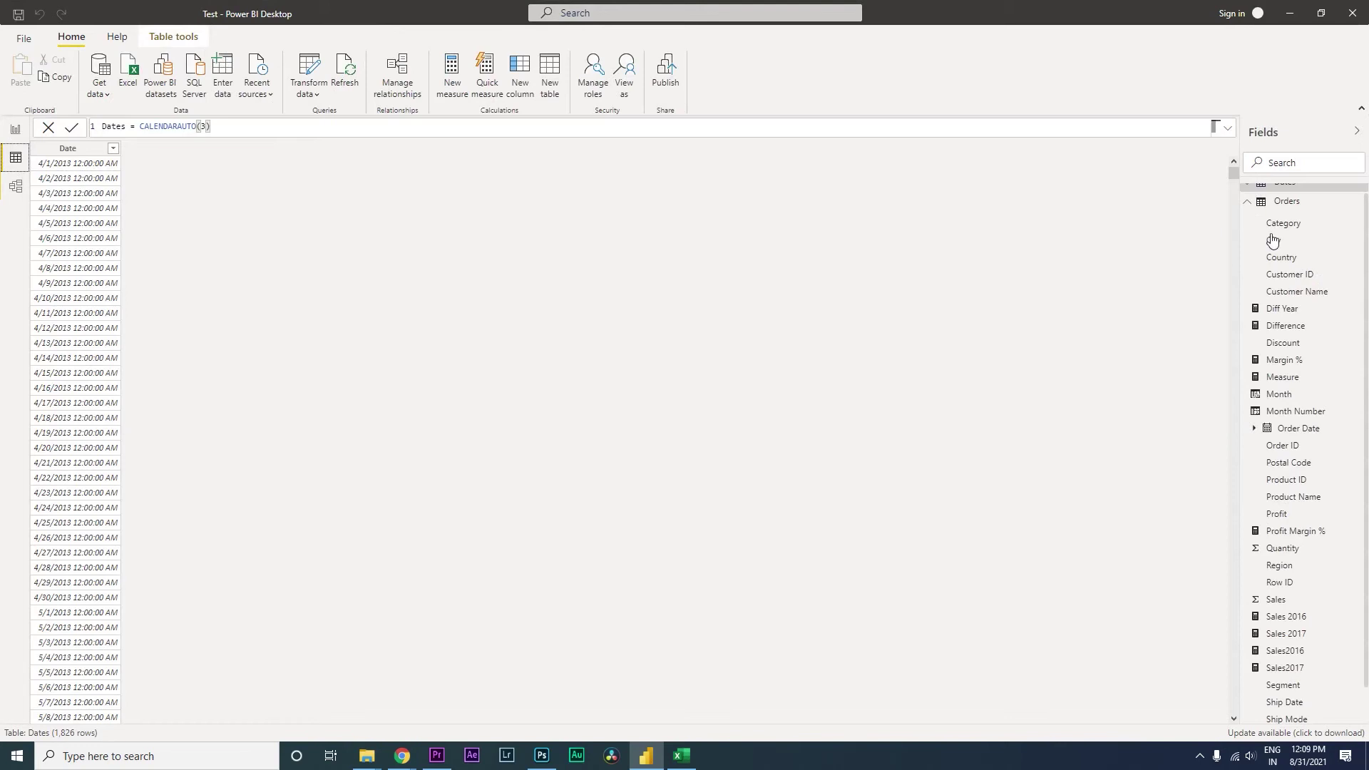
pyautogui.click(1313, 184)
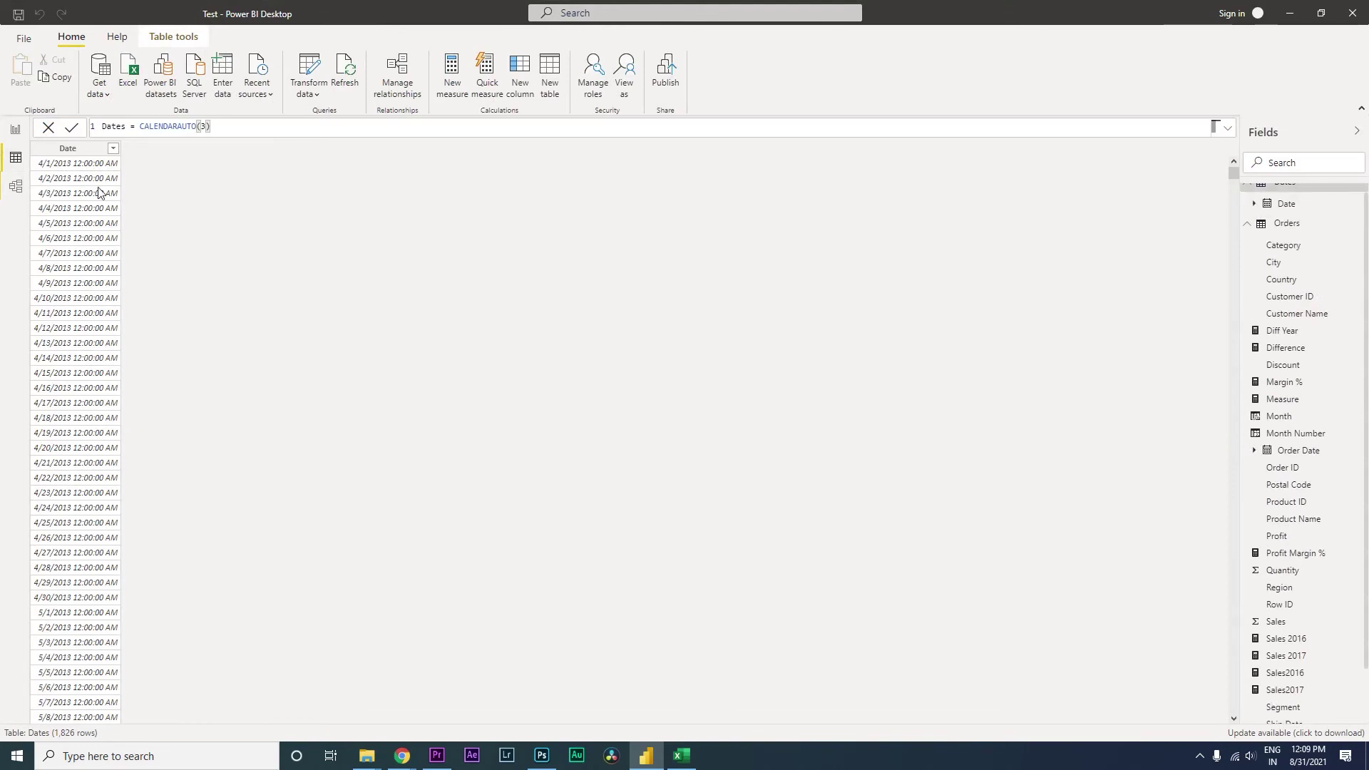
pyautogui.click(113, 148)
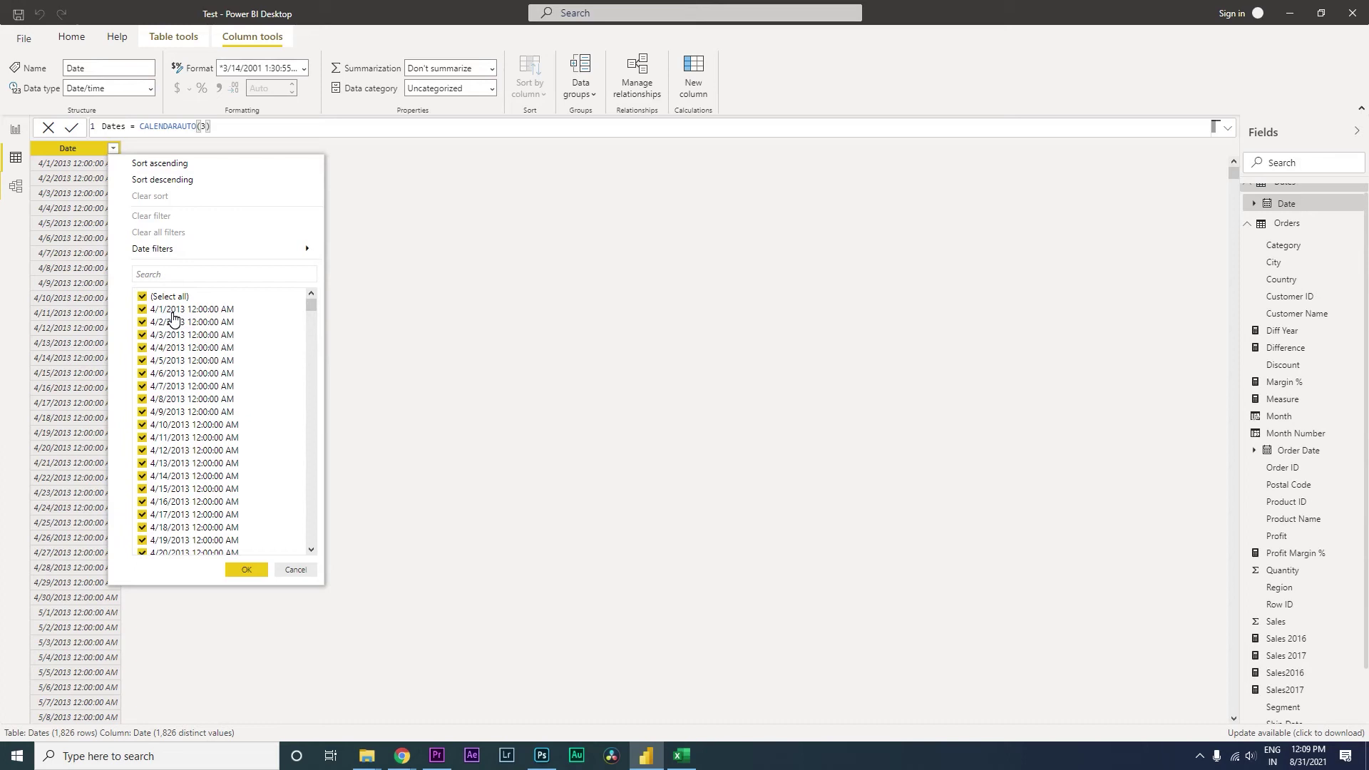
pyautogui.moveTo(312, 303); pyautogui.dragTo(309, 559)
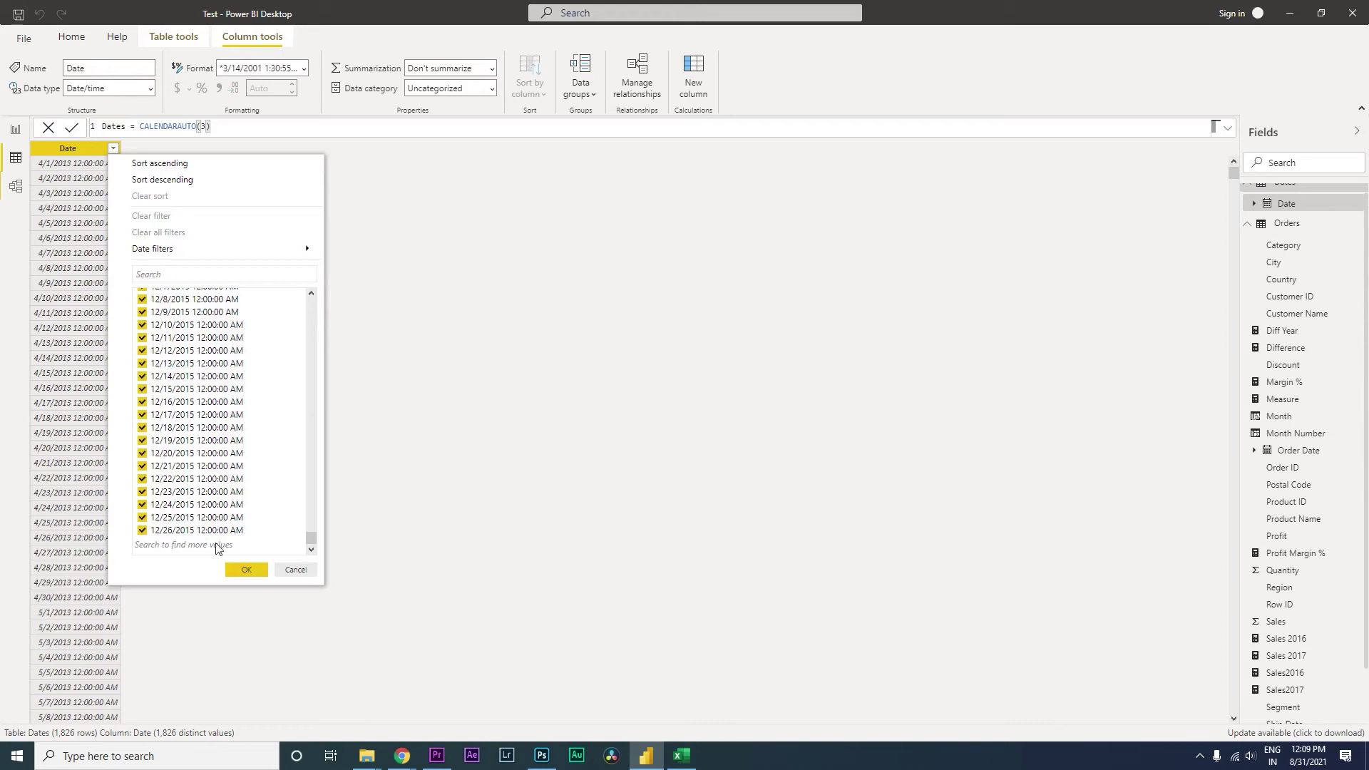
pyautogui.click(289, 569)
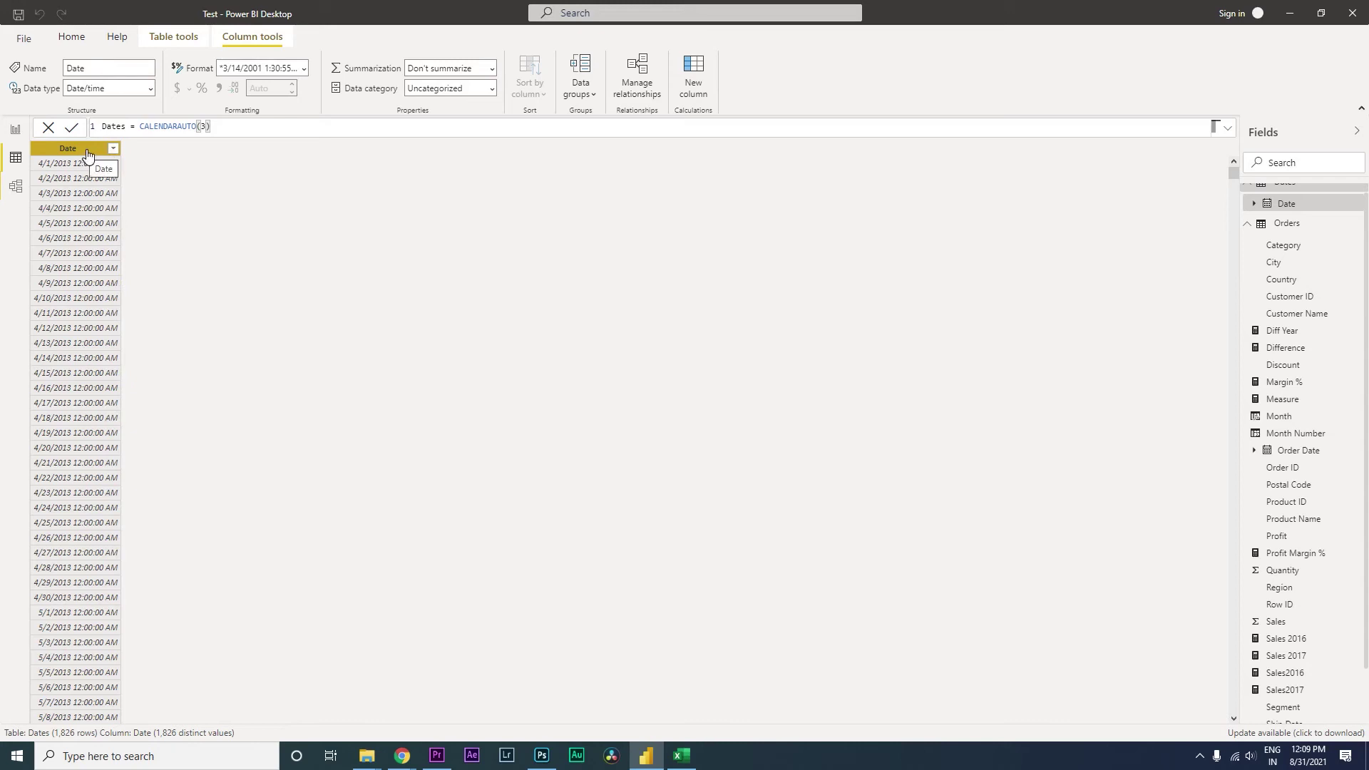
pyautogui.click(165, 40)
# - Add a Monthname column to Dates as FORMAT(Dates[Date],"MMMM") and check the full month names
pyautogui.click(366, 84)
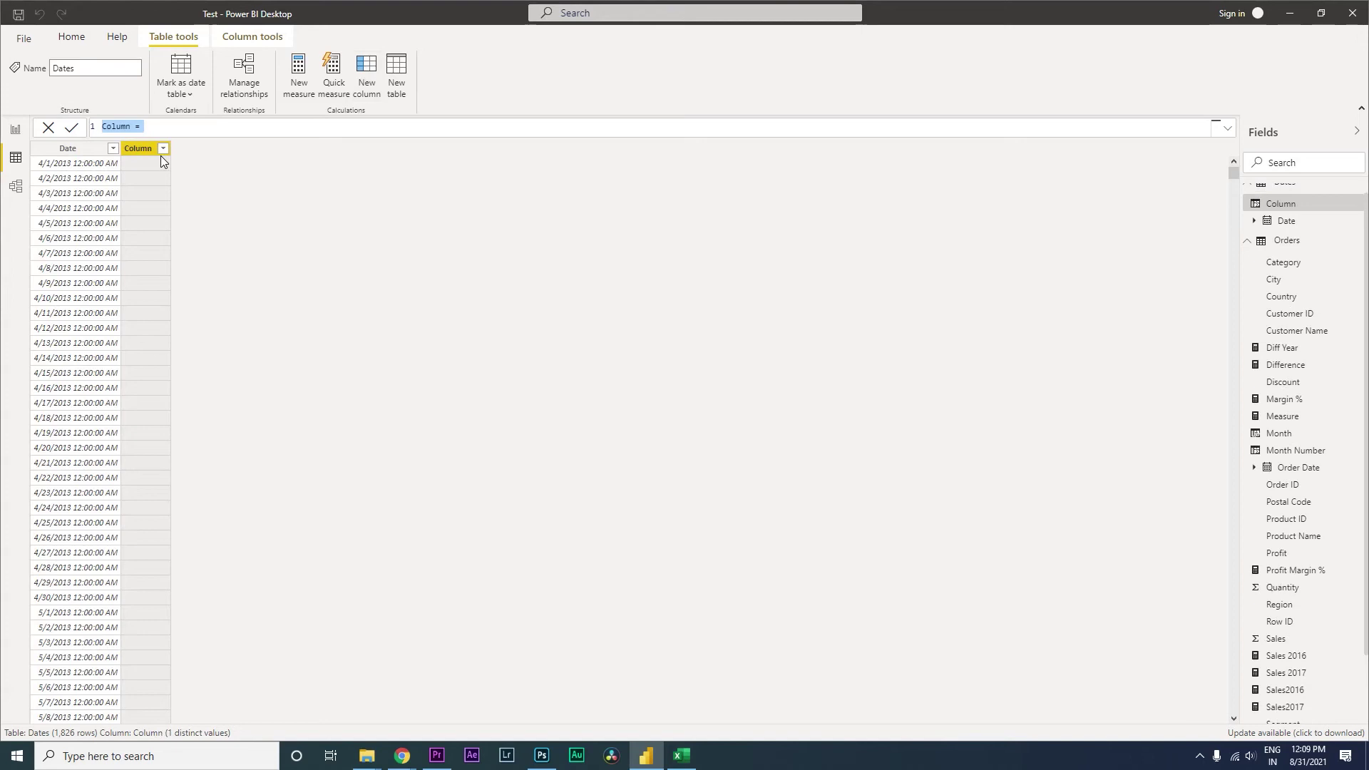
pyautogui.write('Monthname = FORMAT(')
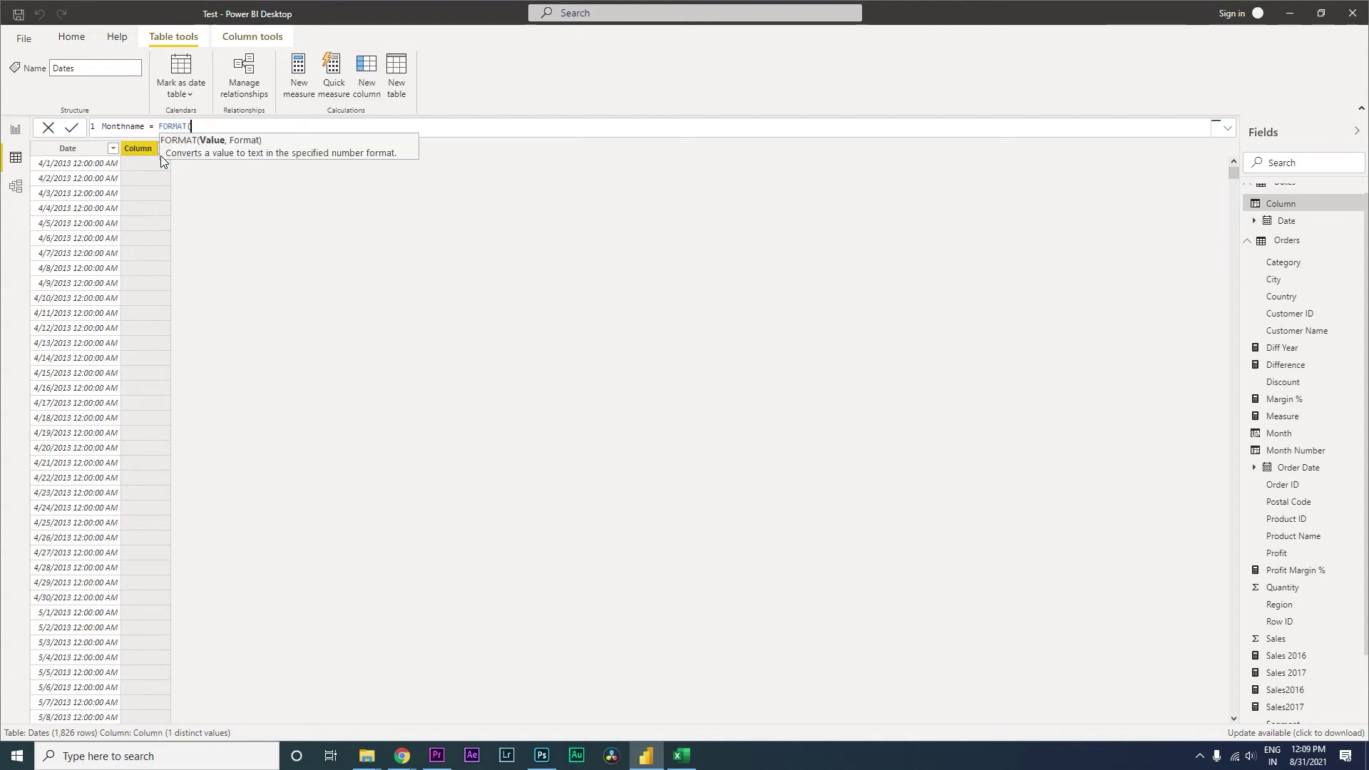
pyautogui.write('date')
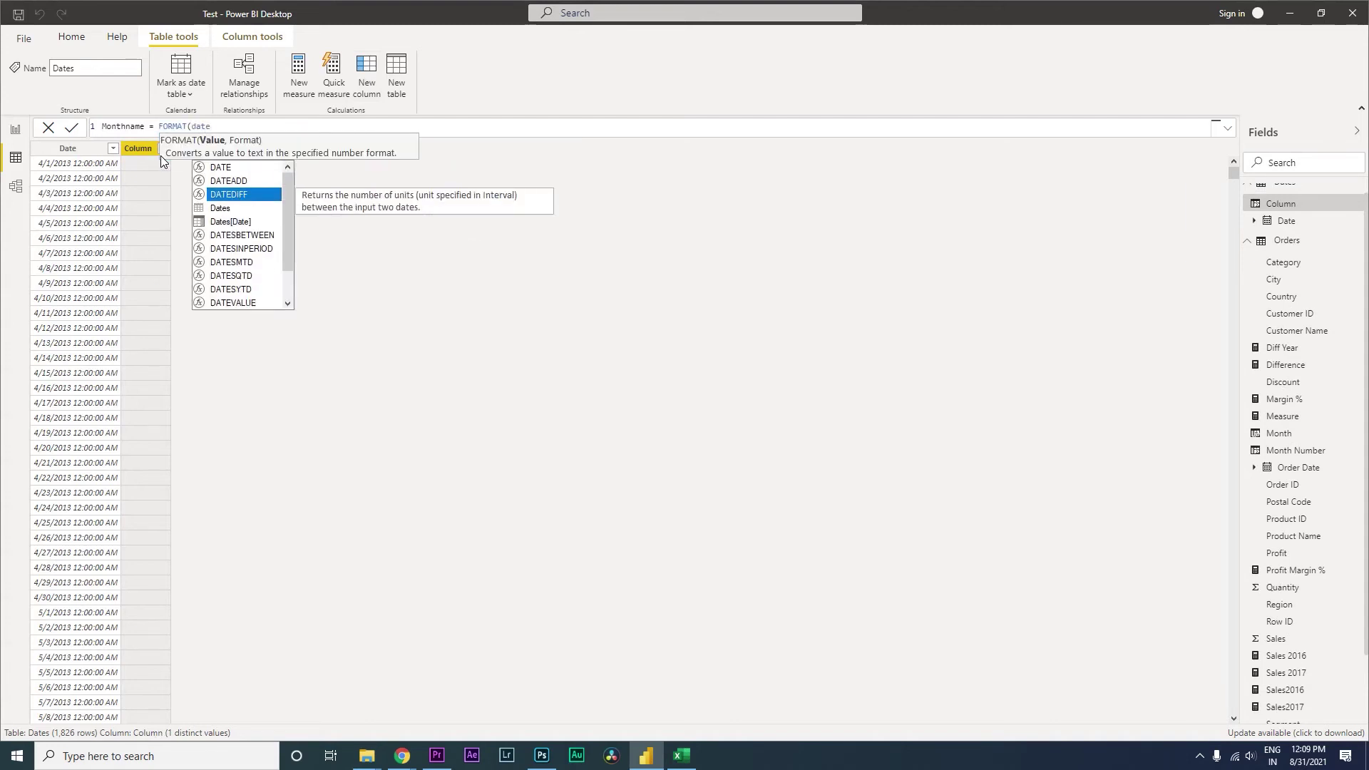
pyautogui.press('Down')
pyautogui.press('Down')
pyautogui.press('Tab')
pyautogui.write(',')
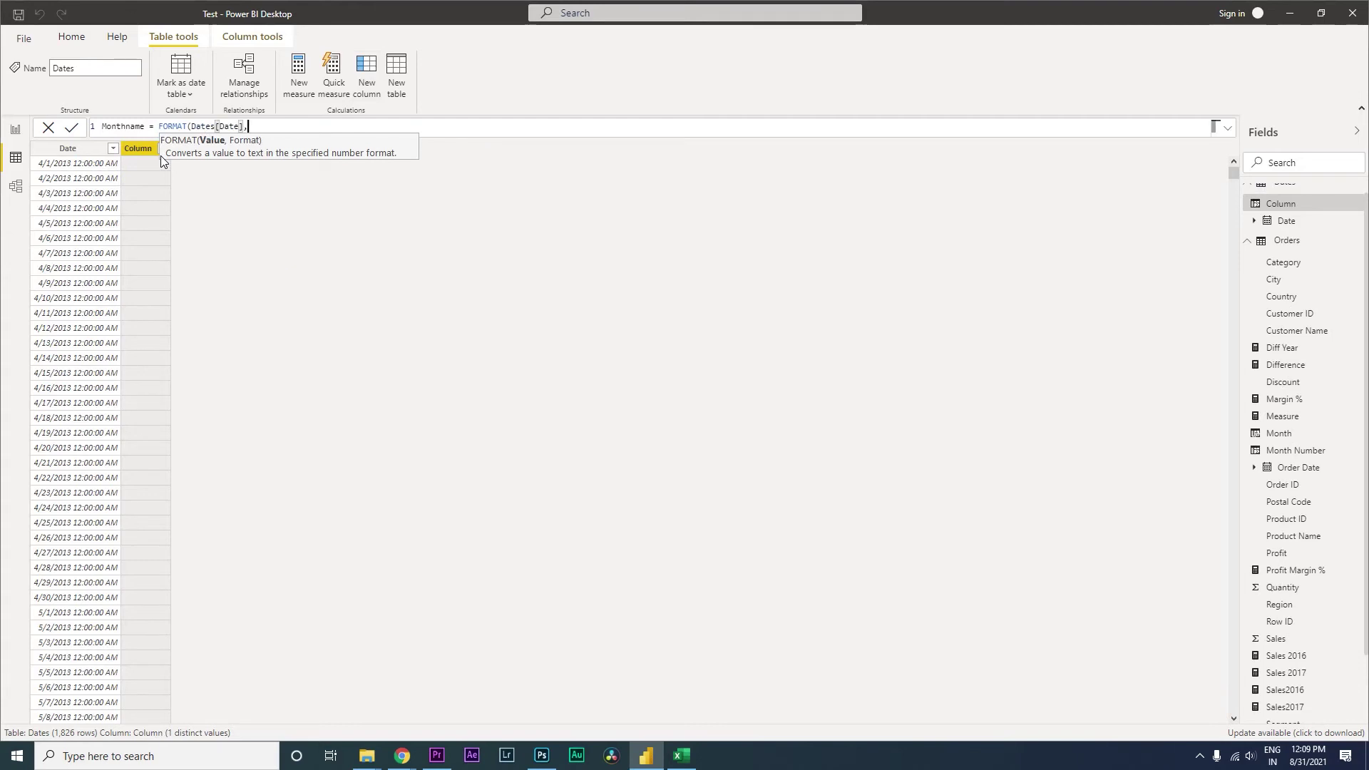
pyautogui.write('"MMM")')
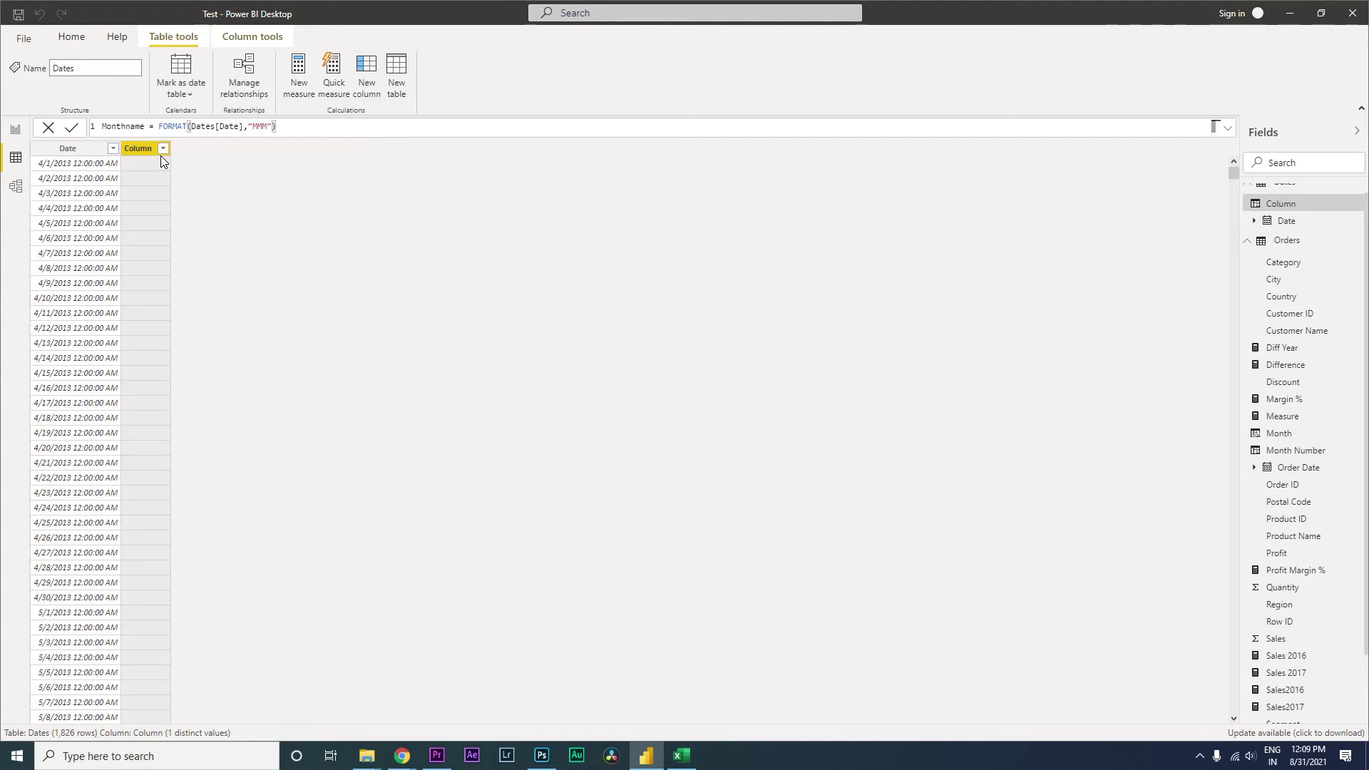
pyautogui.press('Return')
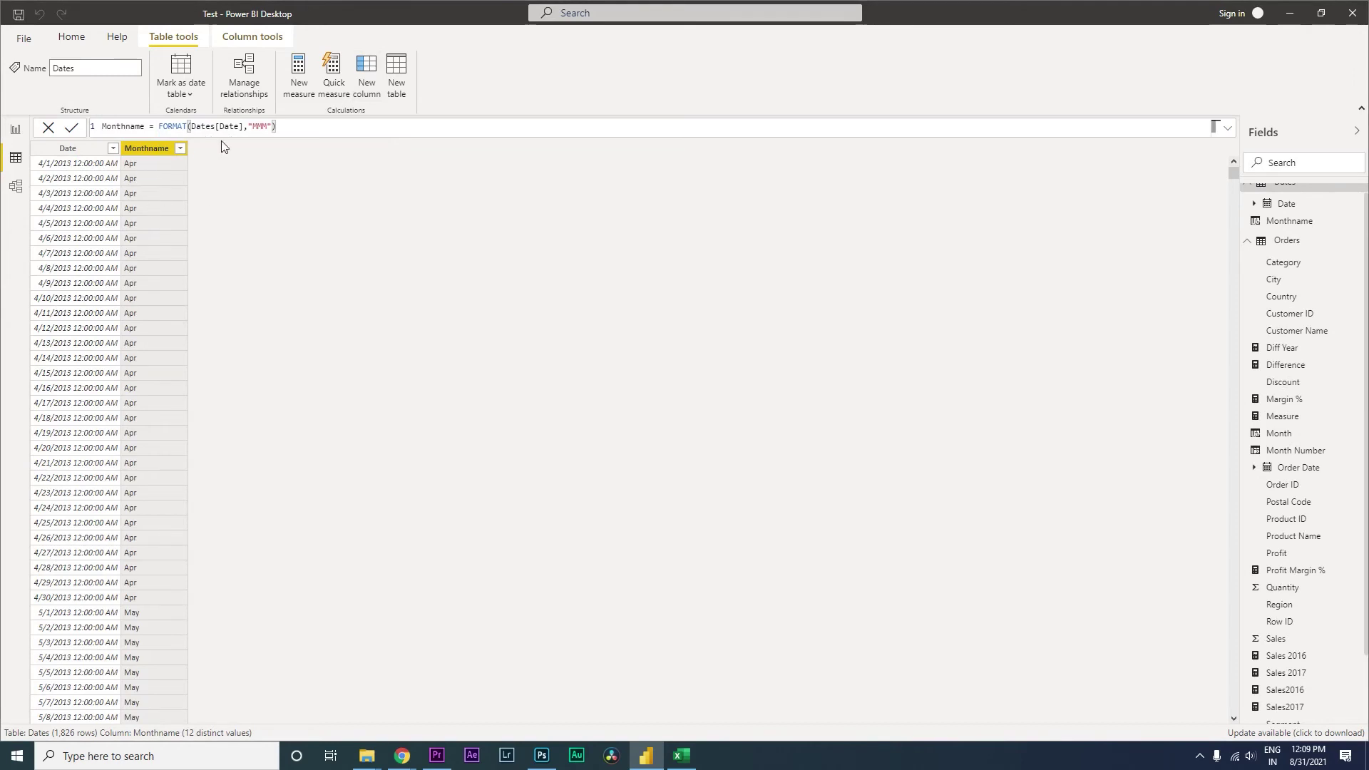
pyautogui.click(272, 128)
pyautogui.write('M')
pyautogui.press('Return')
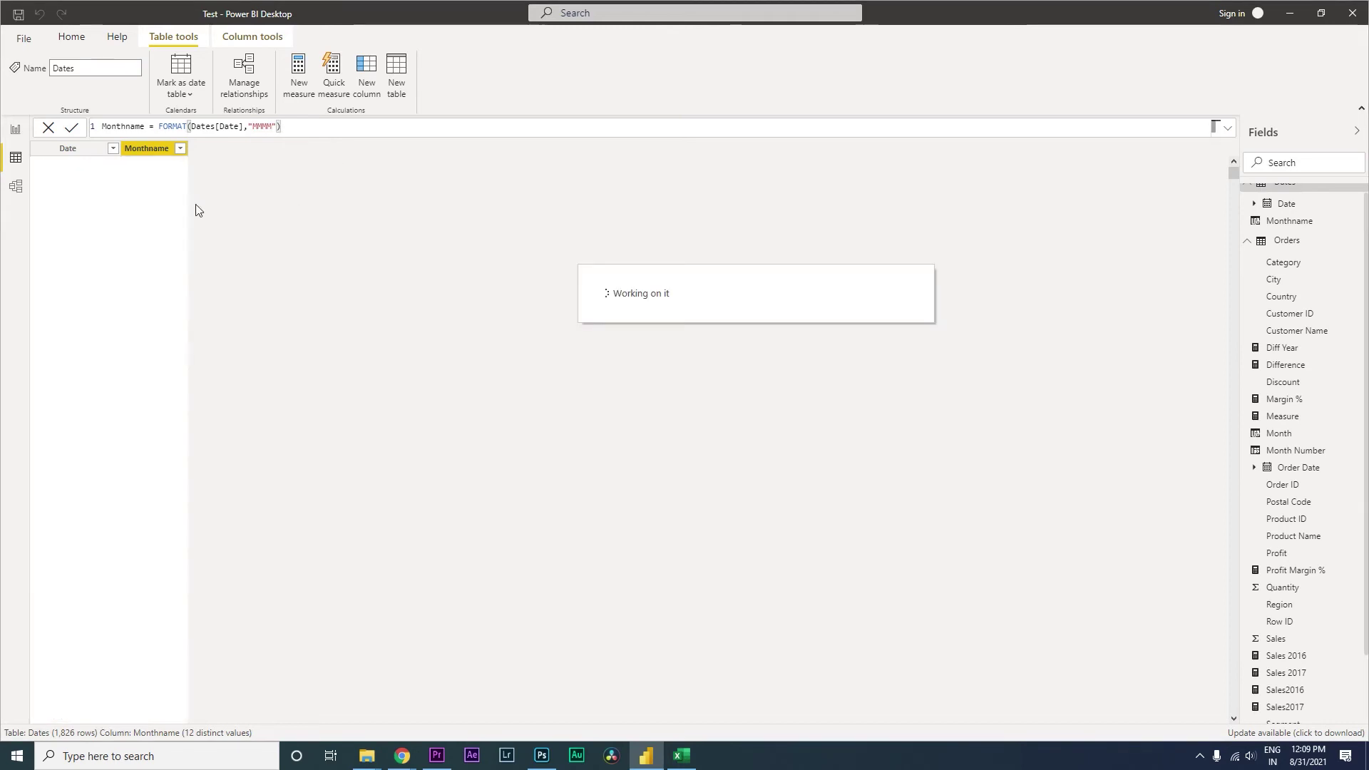
pyautogui.click(181, 149)
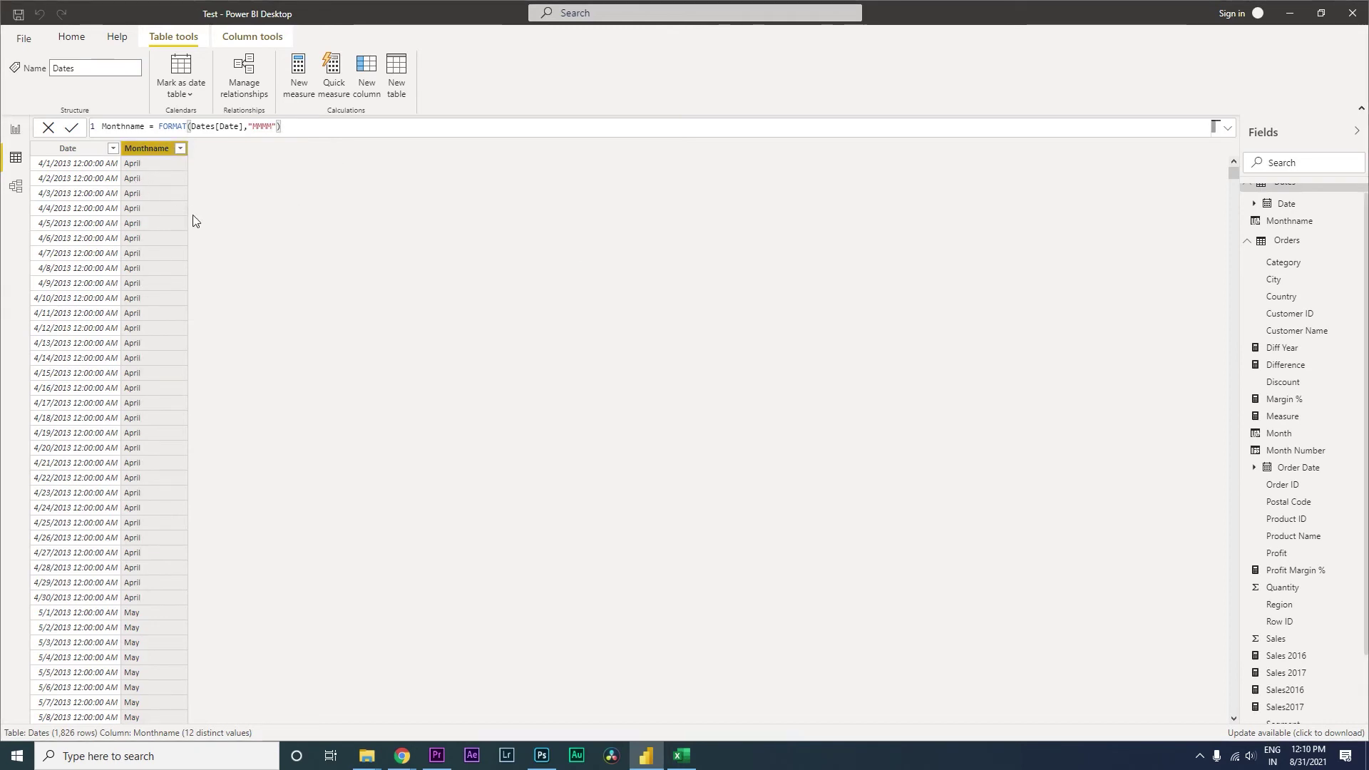
pyautogui.click(362, 474)
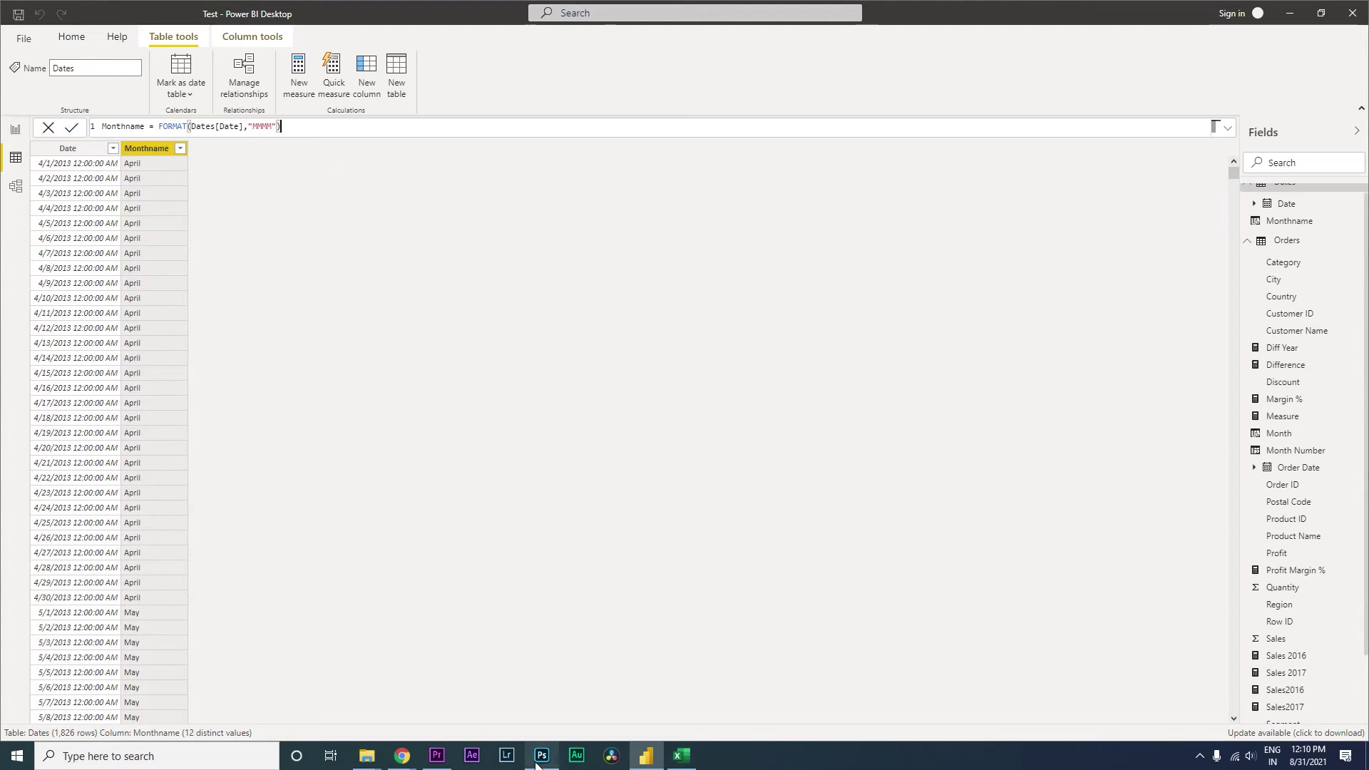
# - Copy the example calendar table DAX from the SQLBI article in Chrome, then return to Power BI
pyautogui.moveTo(402, 756)
pyautogui.click(451, 699)
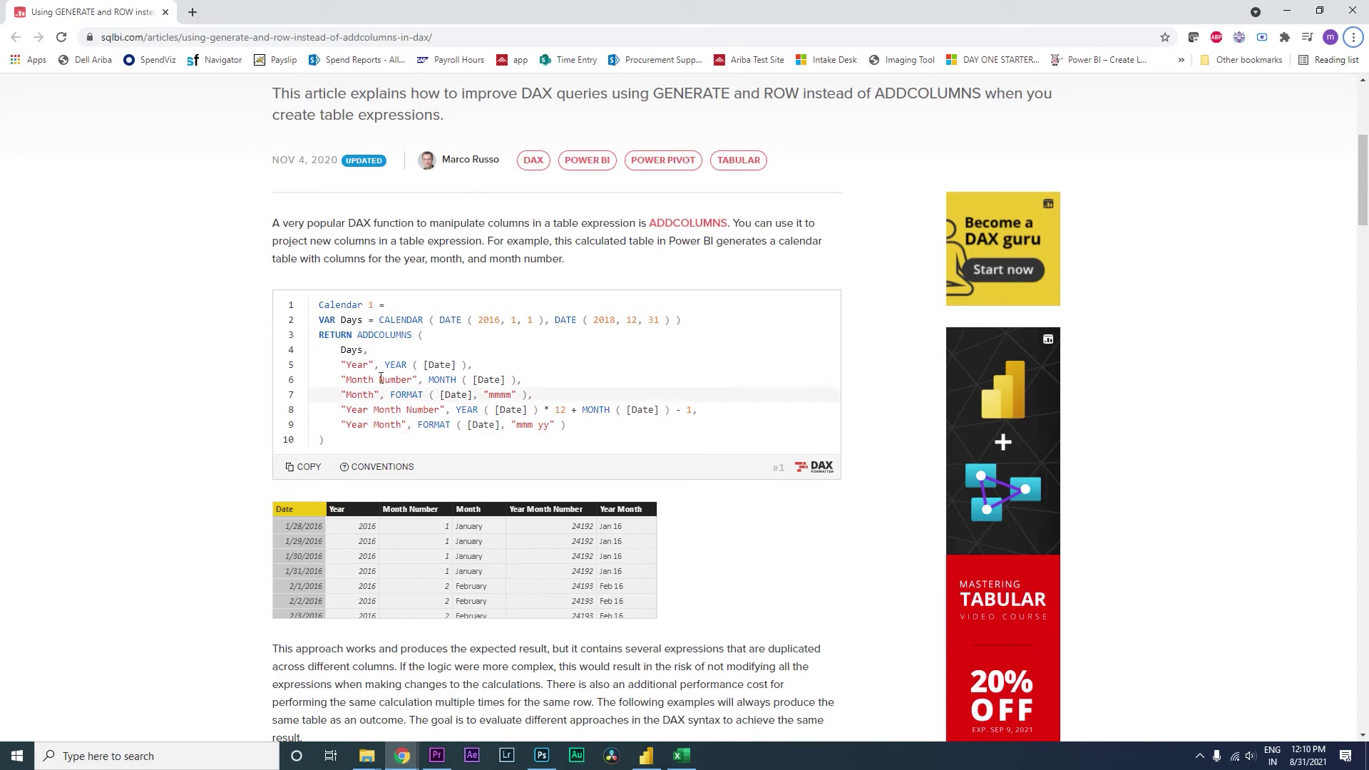
pyautogui.click(303, 467)
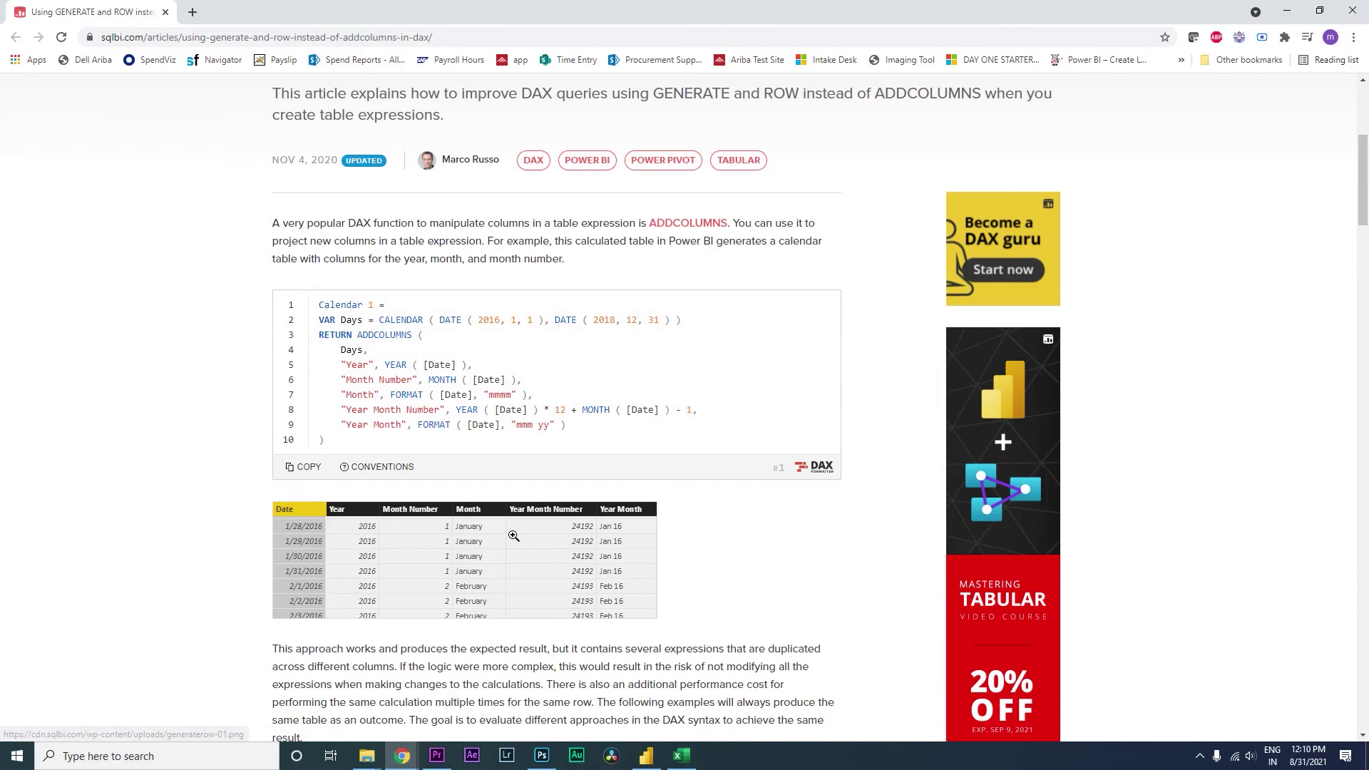
pyautogui.hotkey('alt', 'Tab')
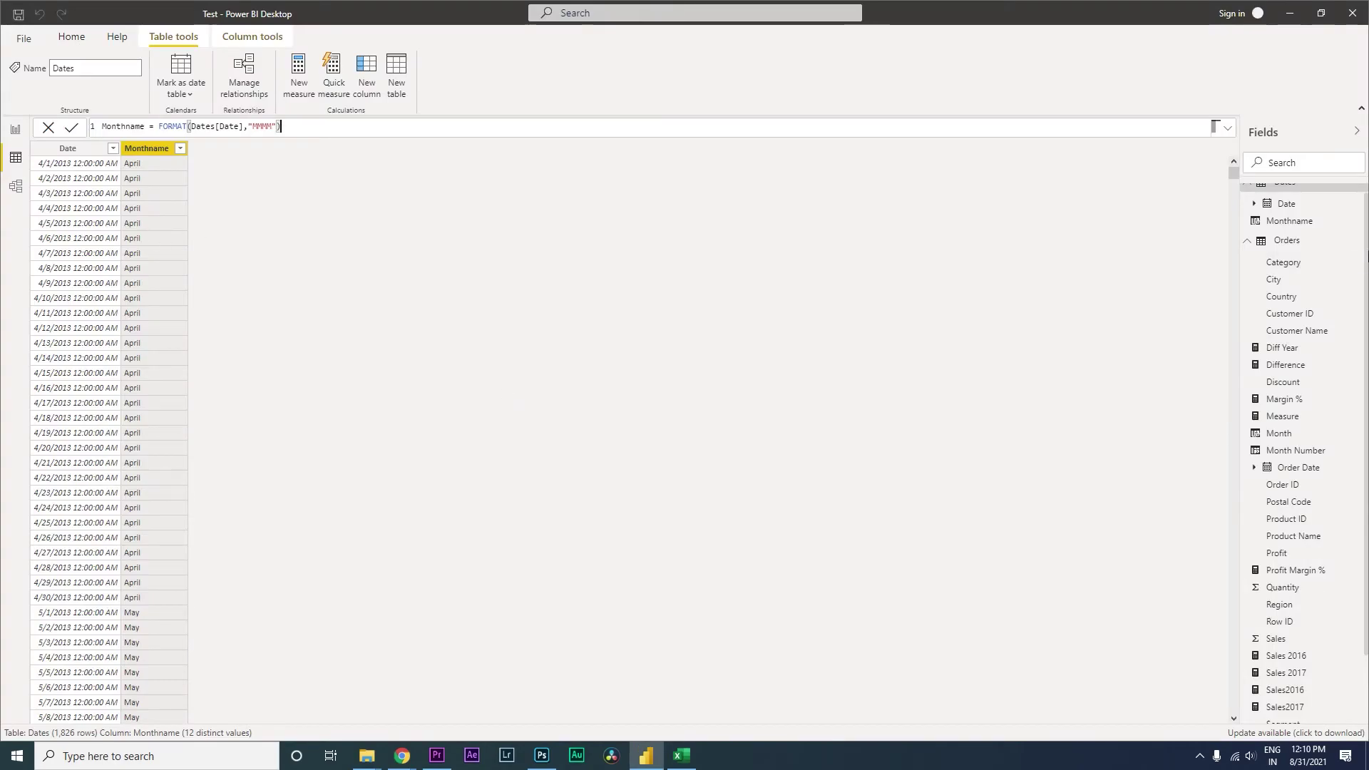
# - Delete the old Dates table
pyautogui.scroll(1, 1363, 228)
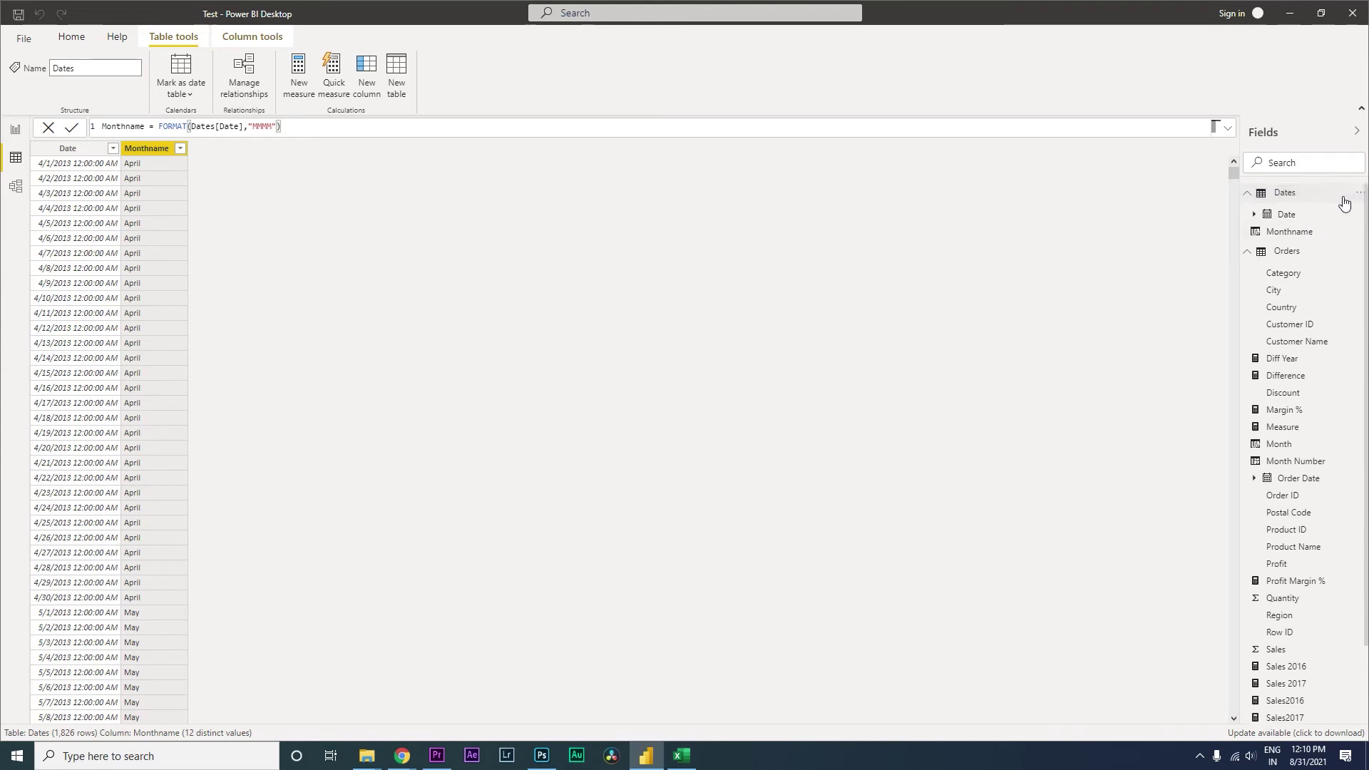
pyautogui.rightClick(1363, 196)
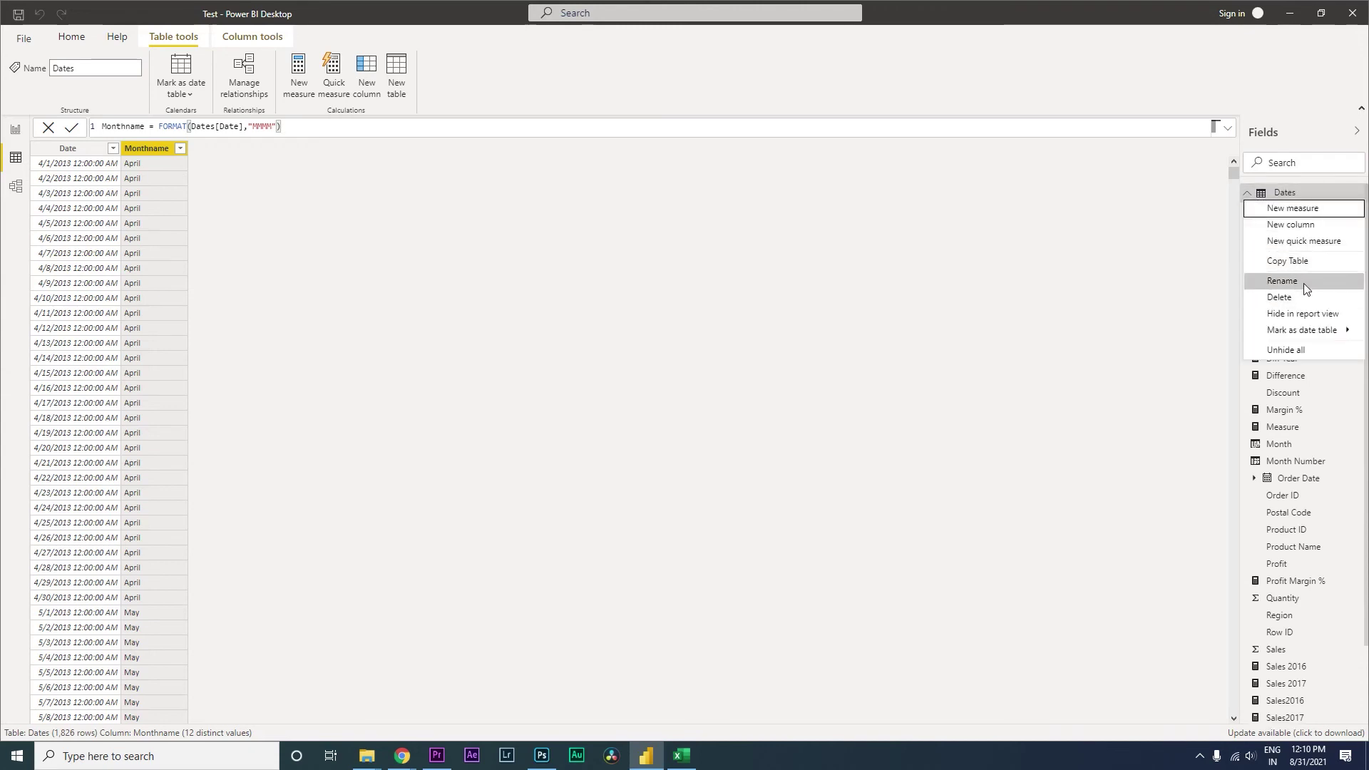
pyautogui.click(1290, 297)
pyautogui.click(757, 400)
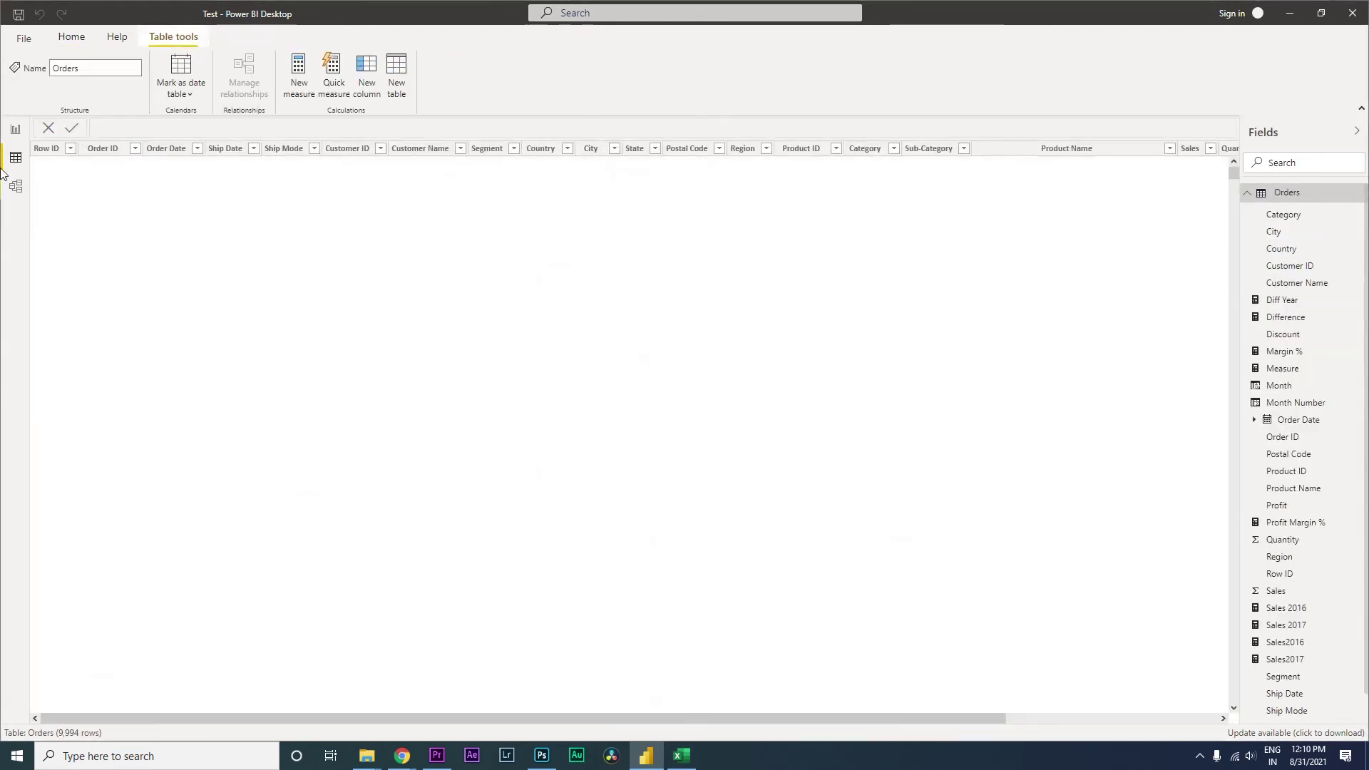
# - Create a new table from the pasted calendar DAX, renamed from Calendar 1 to Dates, and view its rows
pyautogui.click(15, 130)
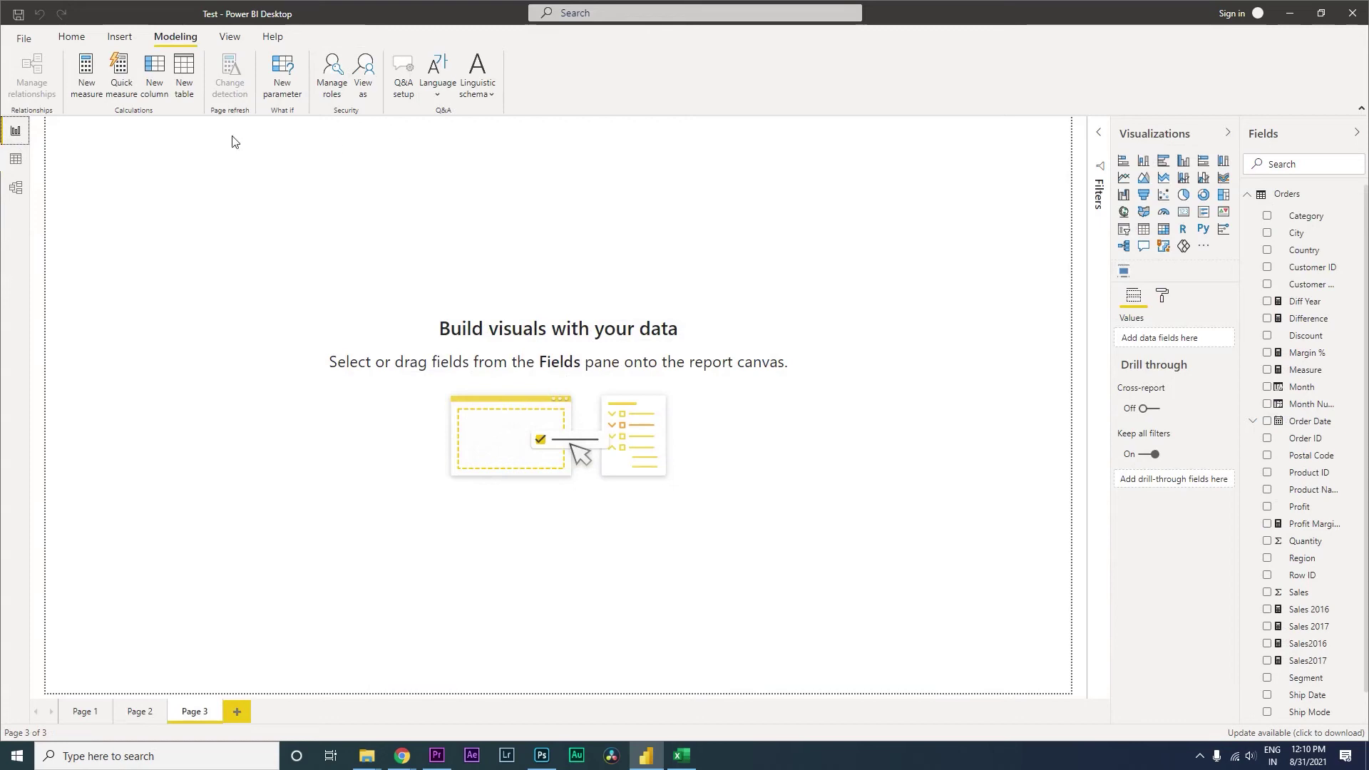
pyautogui.click(184, 75)
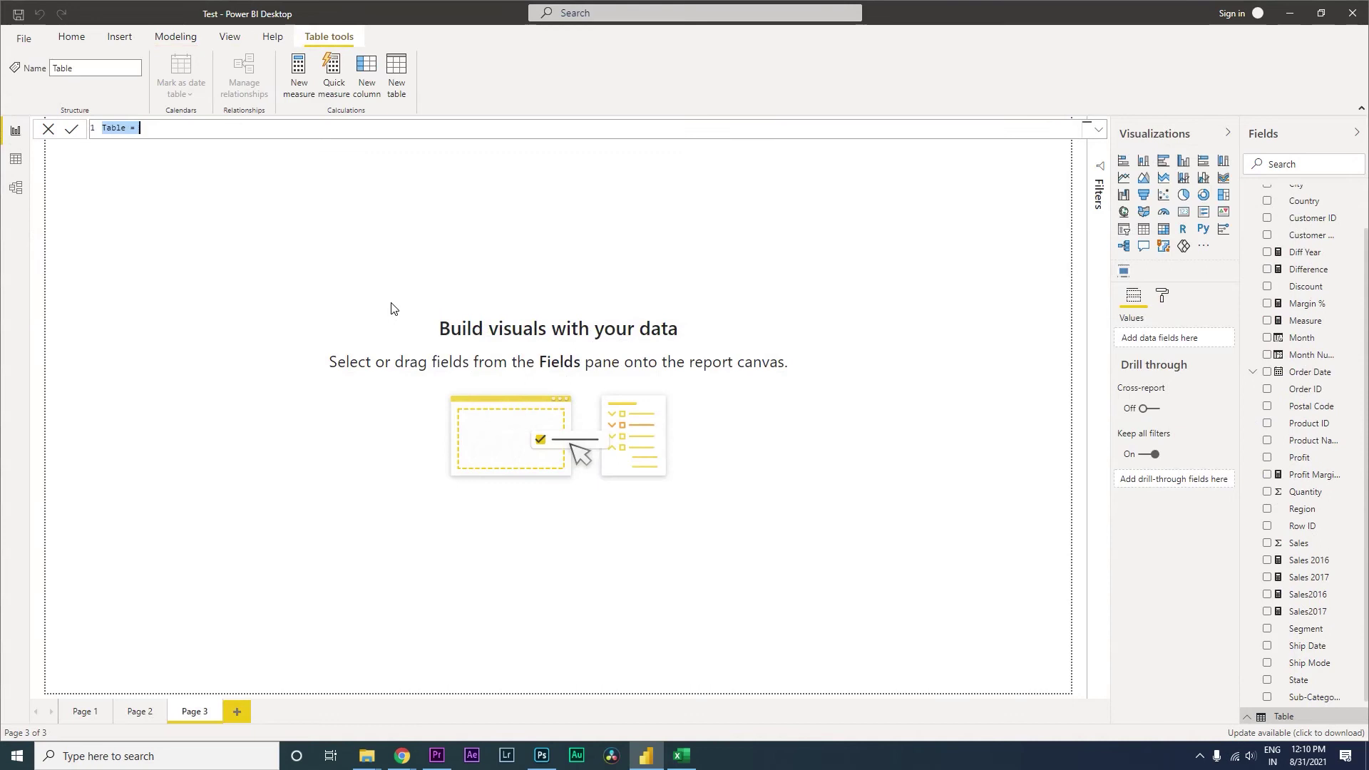
pyautogui.hotkey('ctrl', 'v')
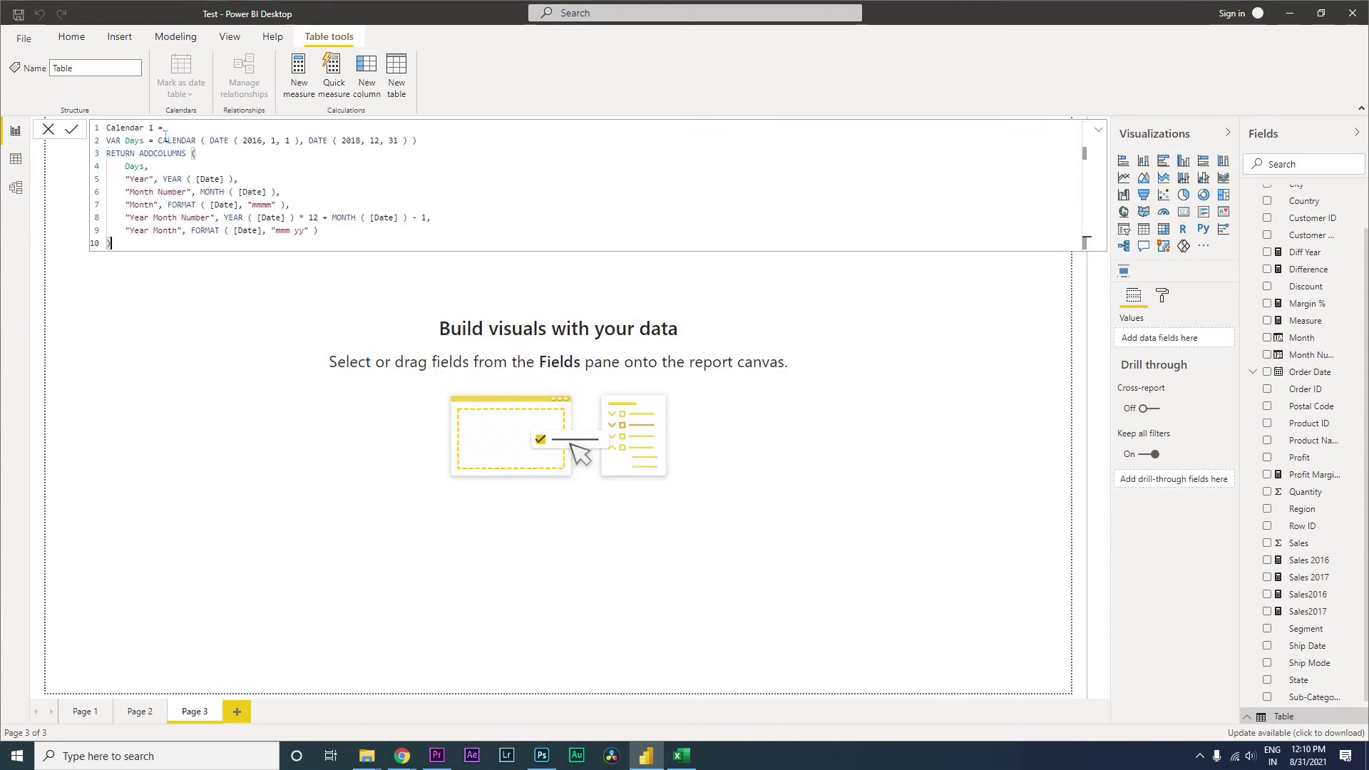
pyautogui.moveTo(158, 128); pyautogui.dragTo(106, 129)
pyautogui.write('Dates')
pyautogui.click(343, 247)
pyautogui.click(364, 242)
pyautogui.press('Return')
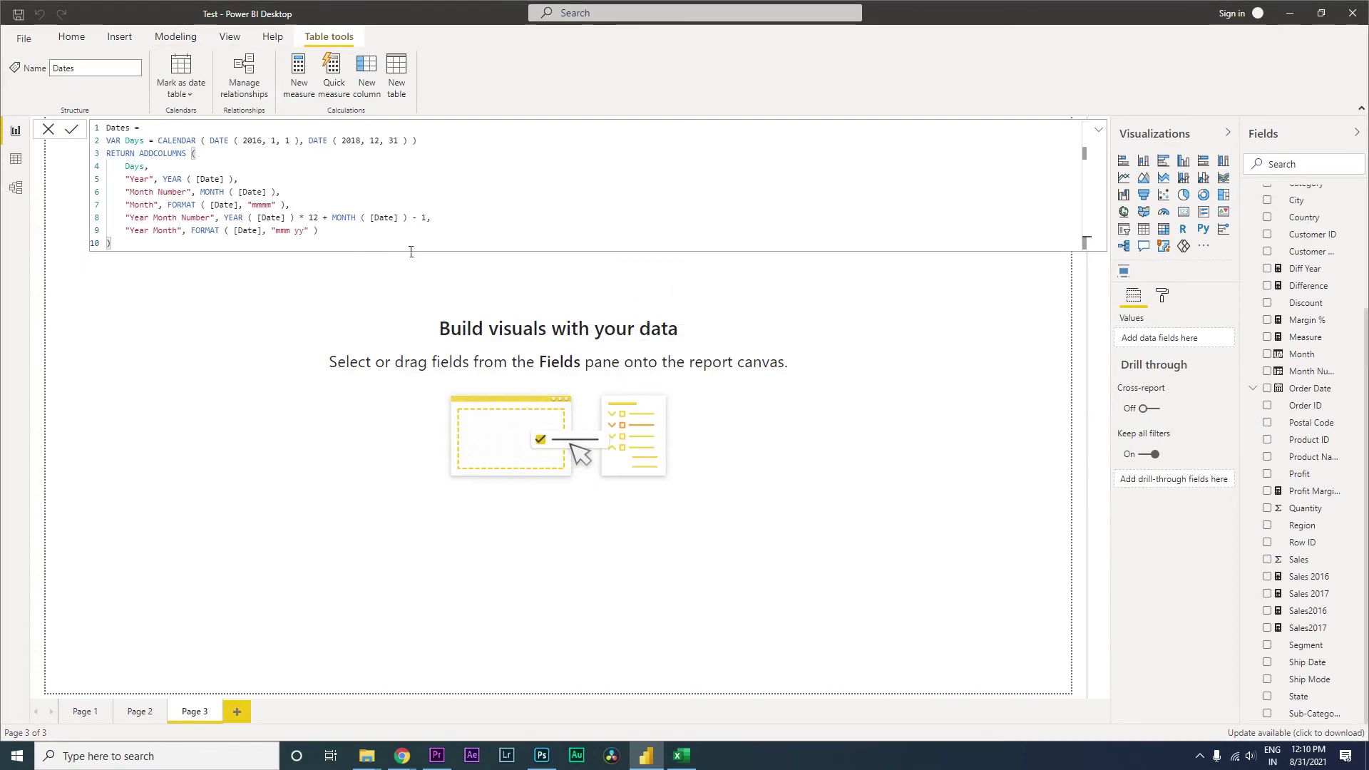
pyautogui.click(367, 318)
pyautogui.scroll(5, 1304, 249)
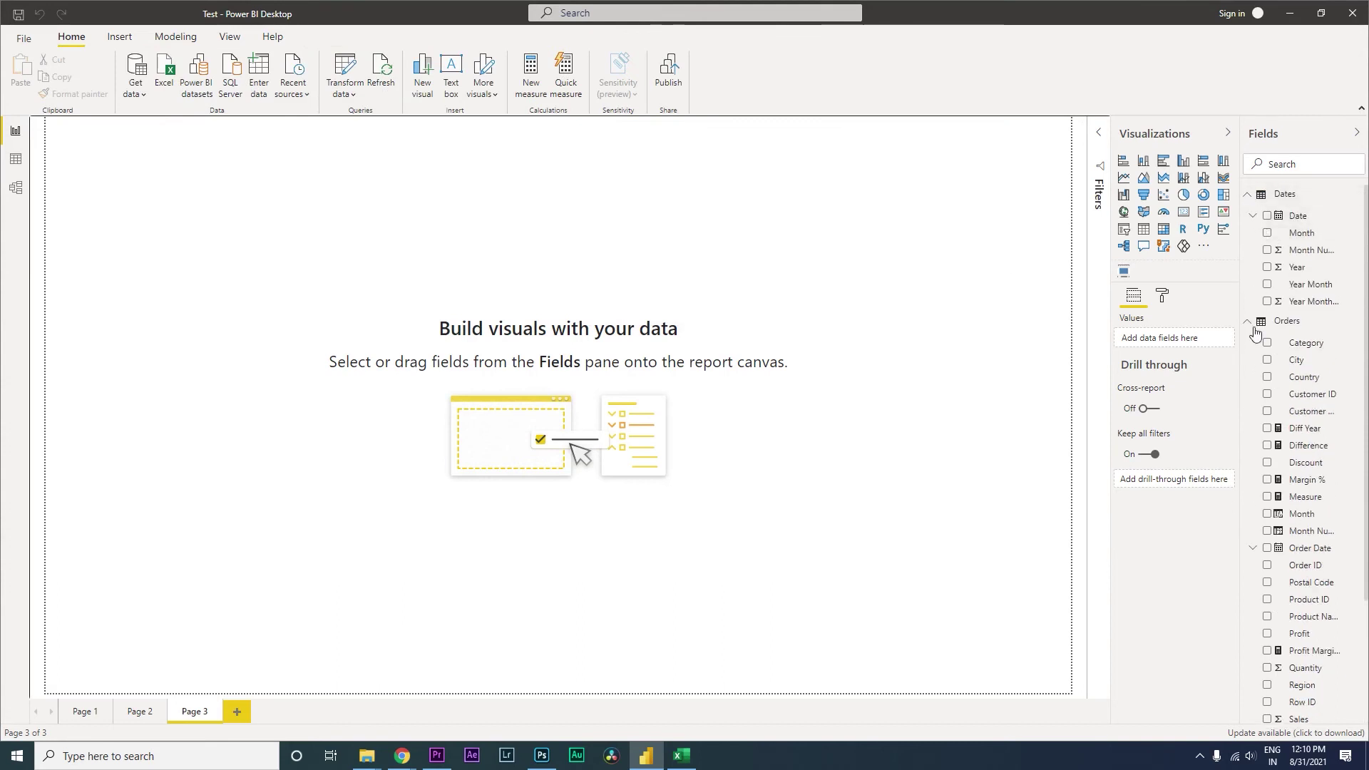
pyautogui.click(17, 158)
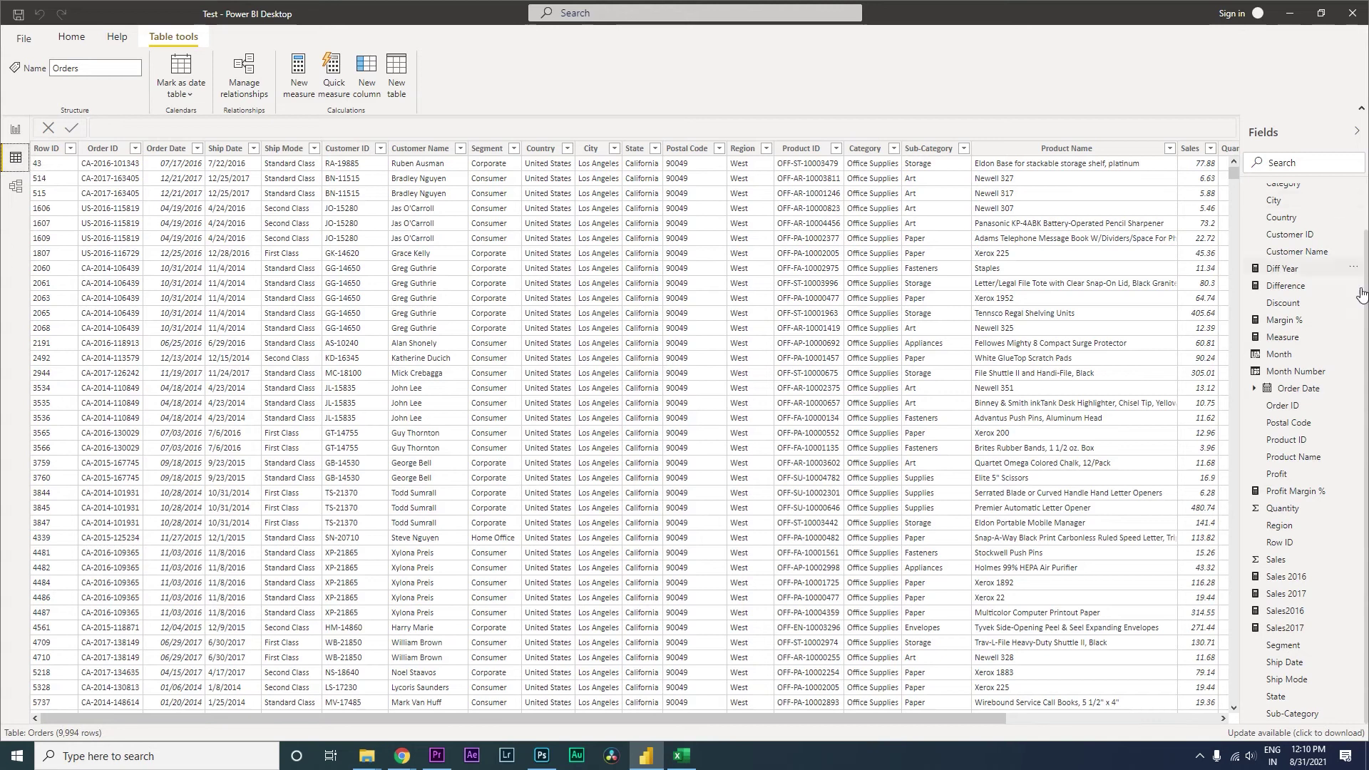
pyautogui.scroll(1, 1354, 236)
pyautogui.click(1285, 193)
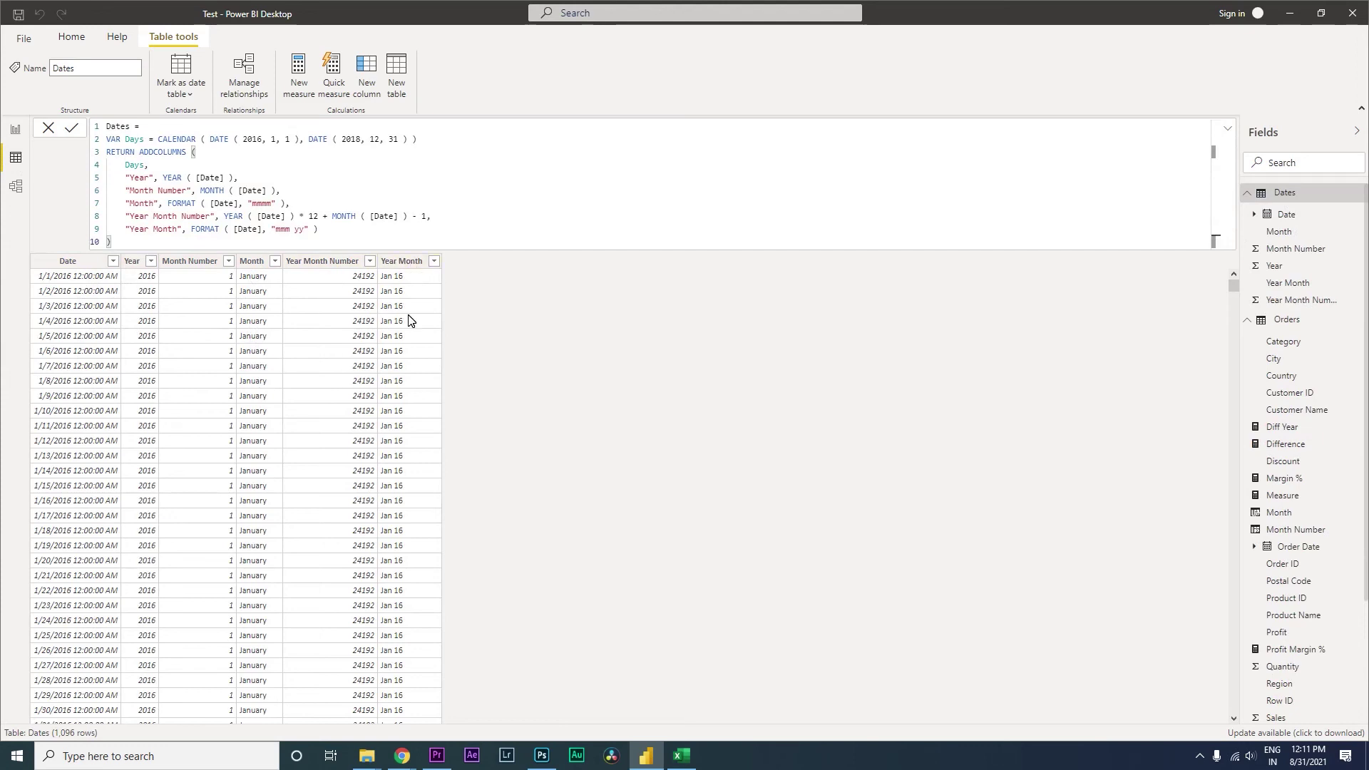
pyautogui.click(394, 192)
pyautogui.click(15, 130)
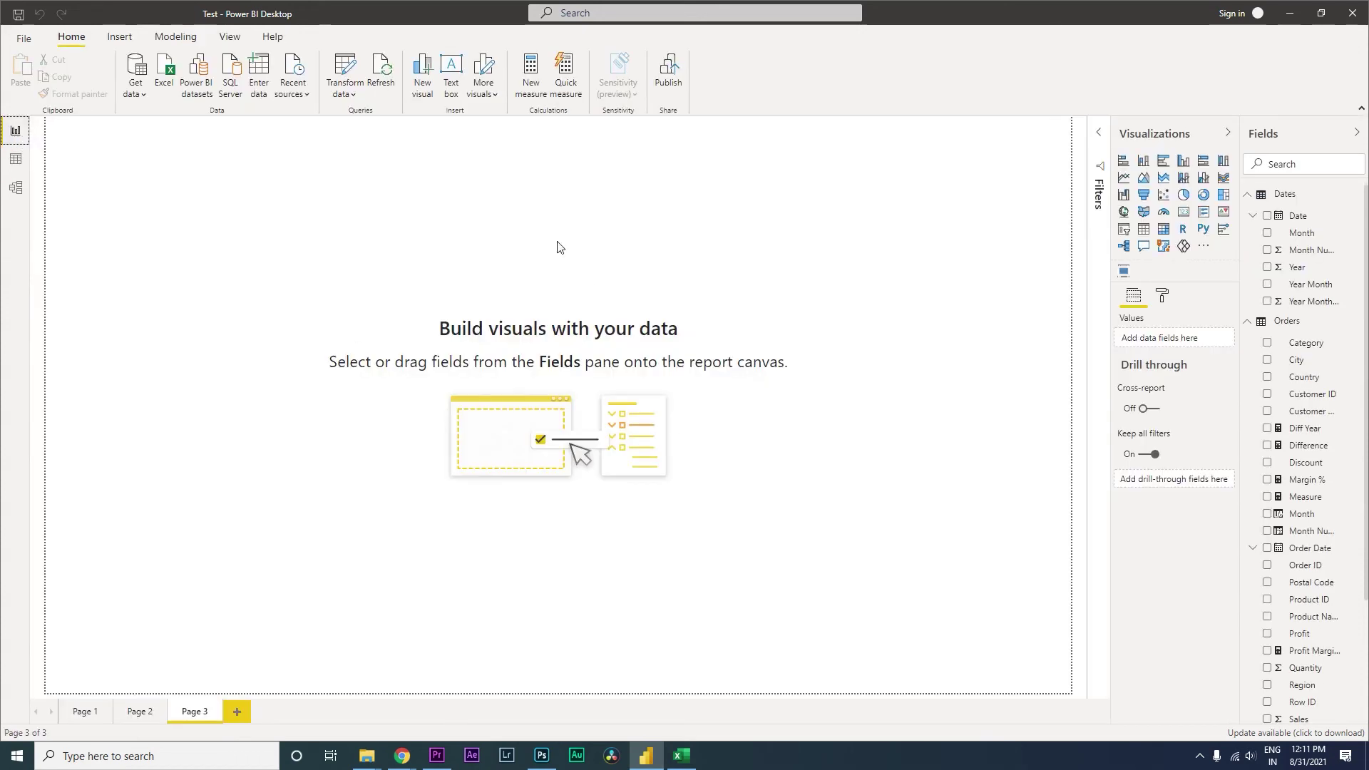
# - Put Dates Month on the page and relate Orders[Order Date] to Dates[Date] in Model view
pyautogui.click(1267, 233)
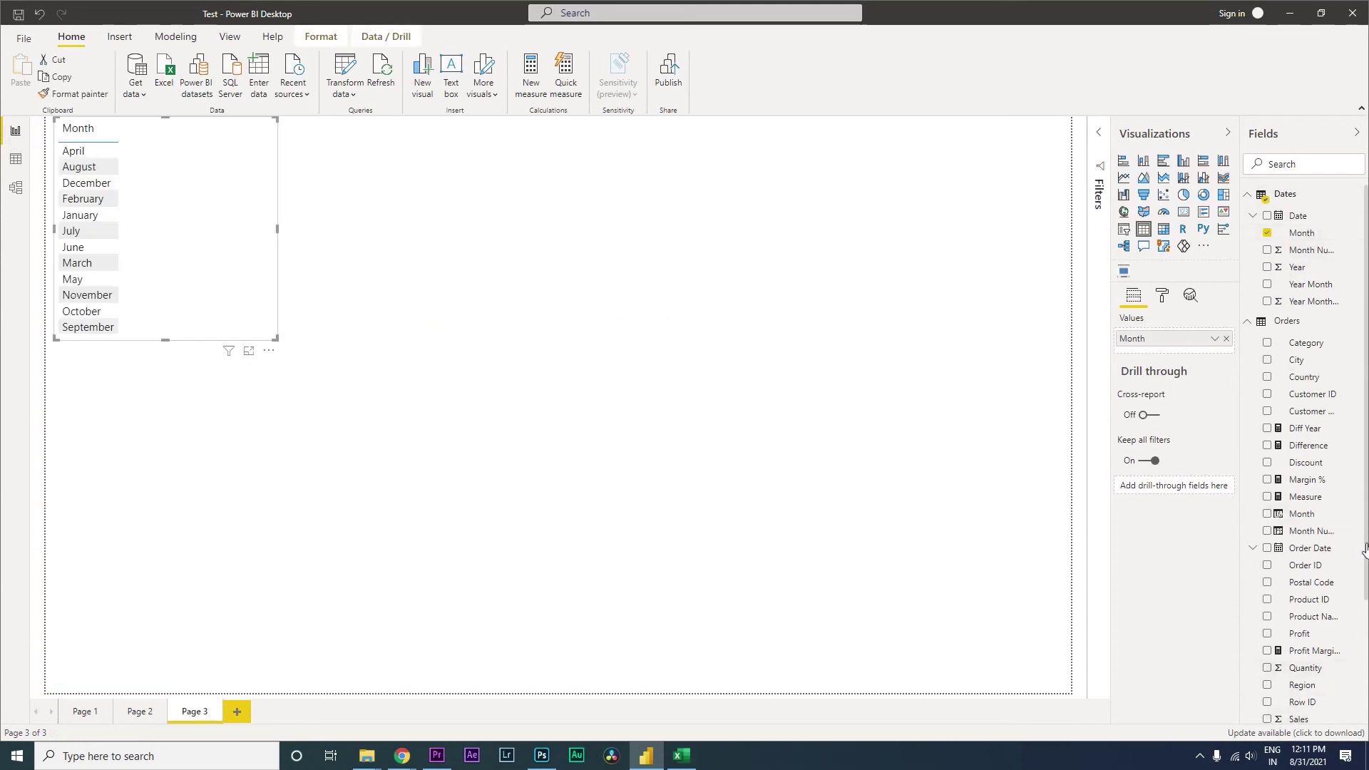
pyautogui.click(15, 187)
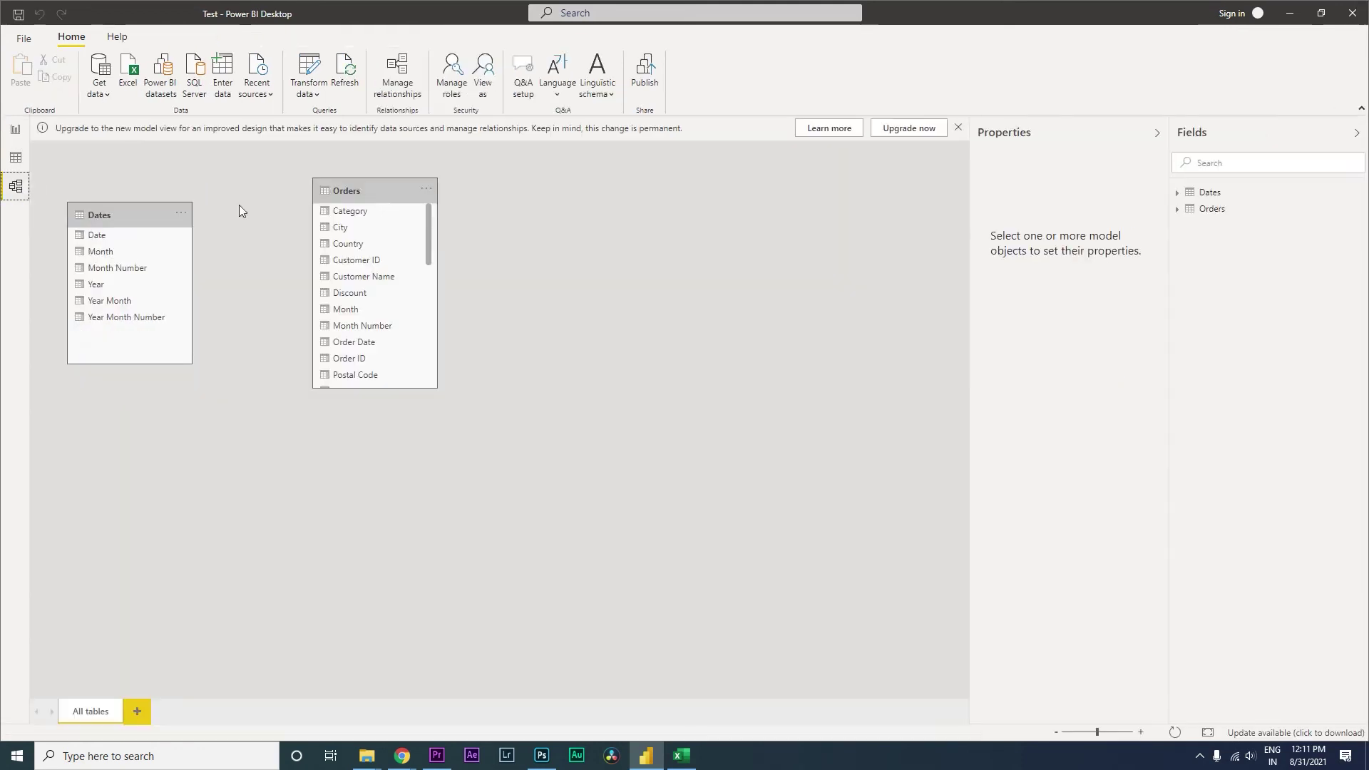
pyautogui.moveTo(125, 221); pyautogui.dragTo(650, 233)
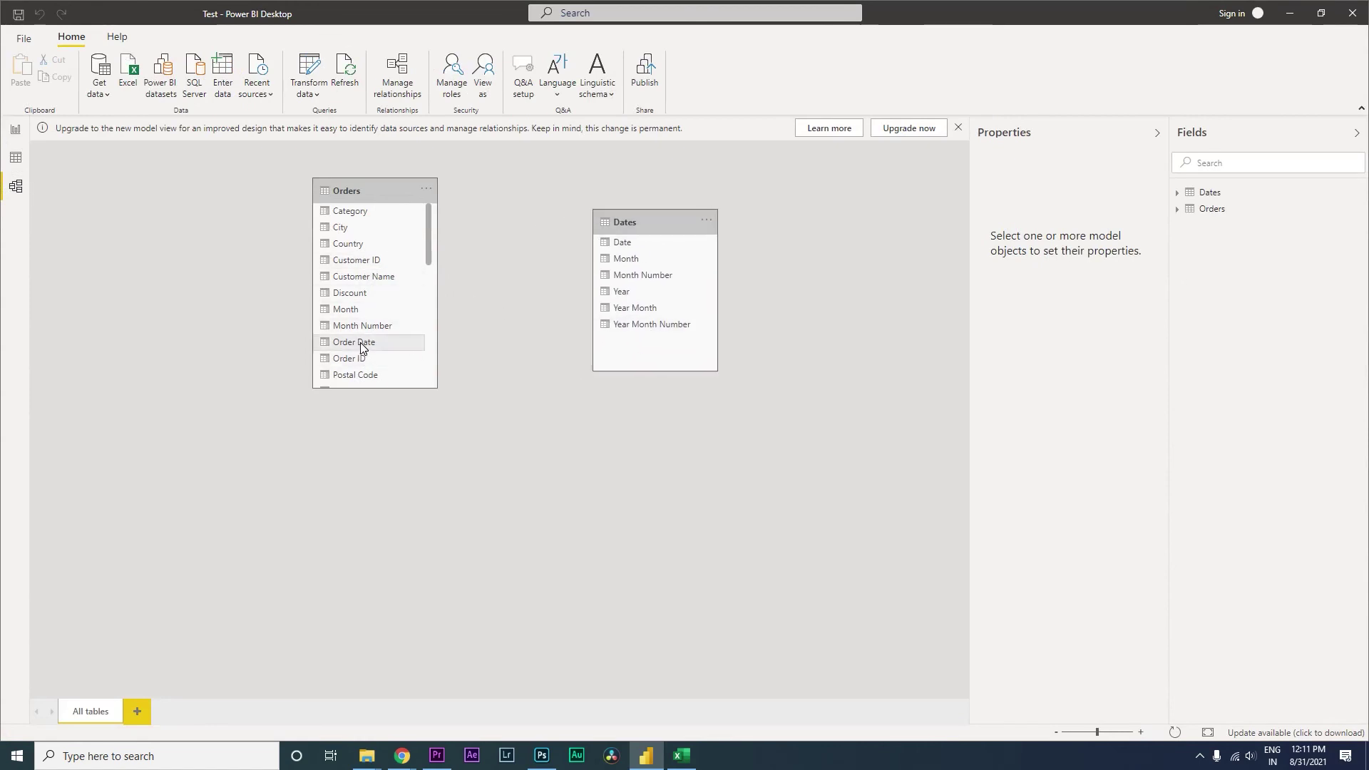
pyautogui.moveTo(363, 346); pyautogui.dragTo(621, 242)
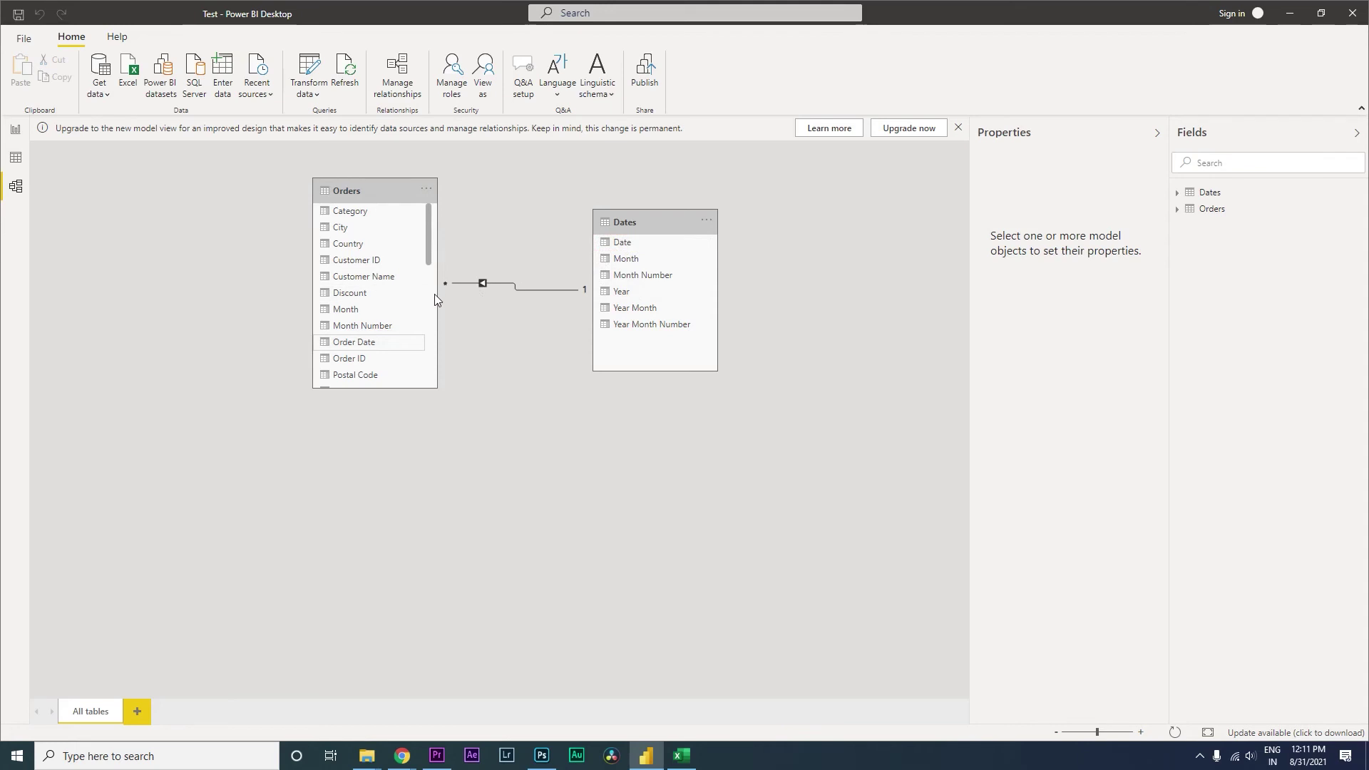
pyautogui.click(15, 129)
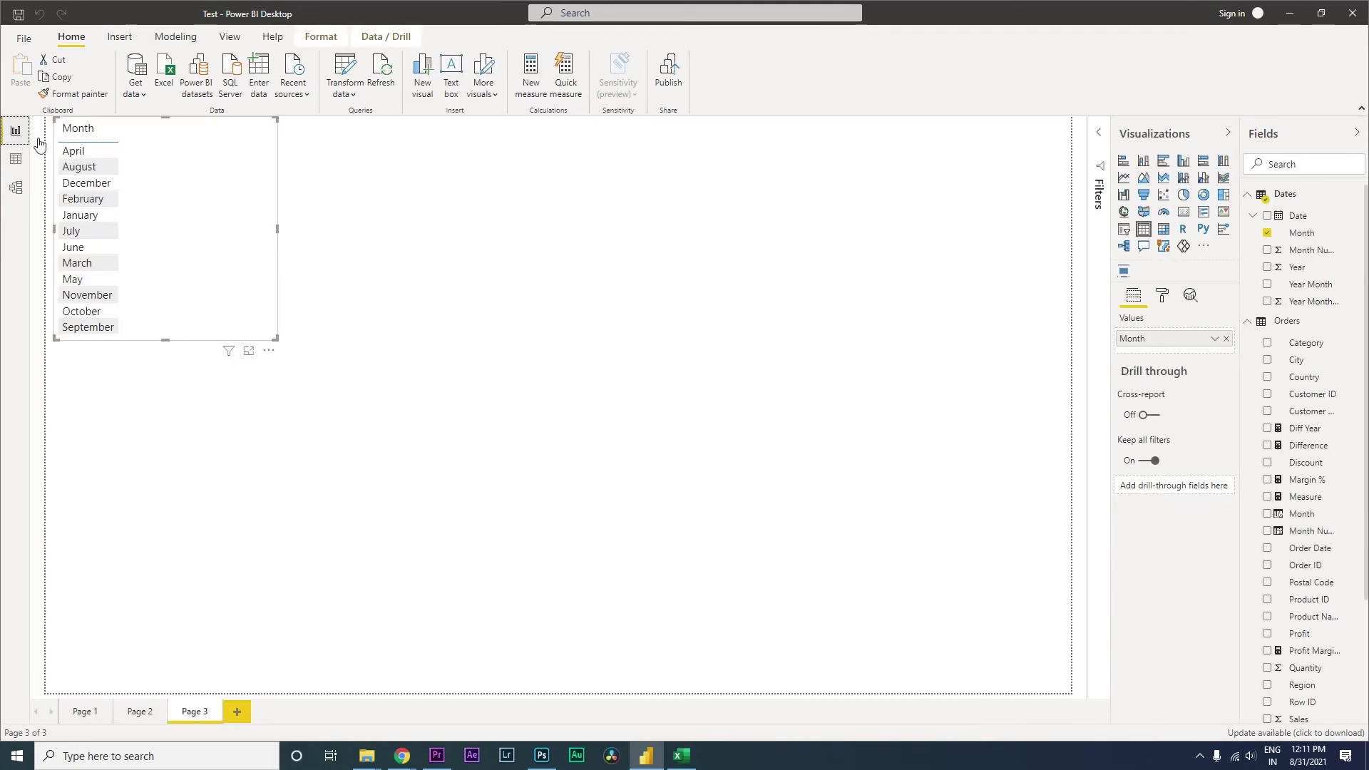
# - Add Sales to the month list, convert it to a wide clustered column chart, and highlight the (Blank) bar
pyautogui.moveTo(275, 339); pyautogui.dragTo(333, 538)
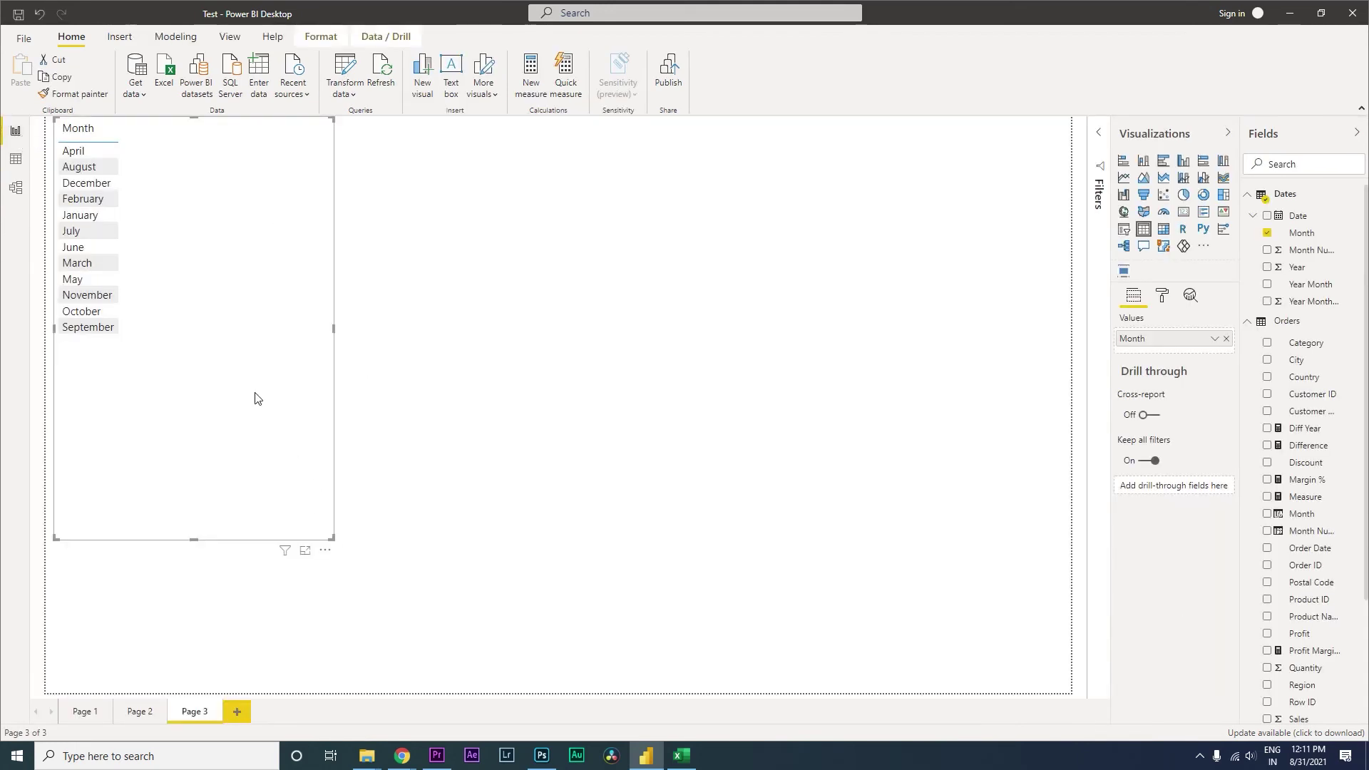
pyautogui.click(1273, 720)
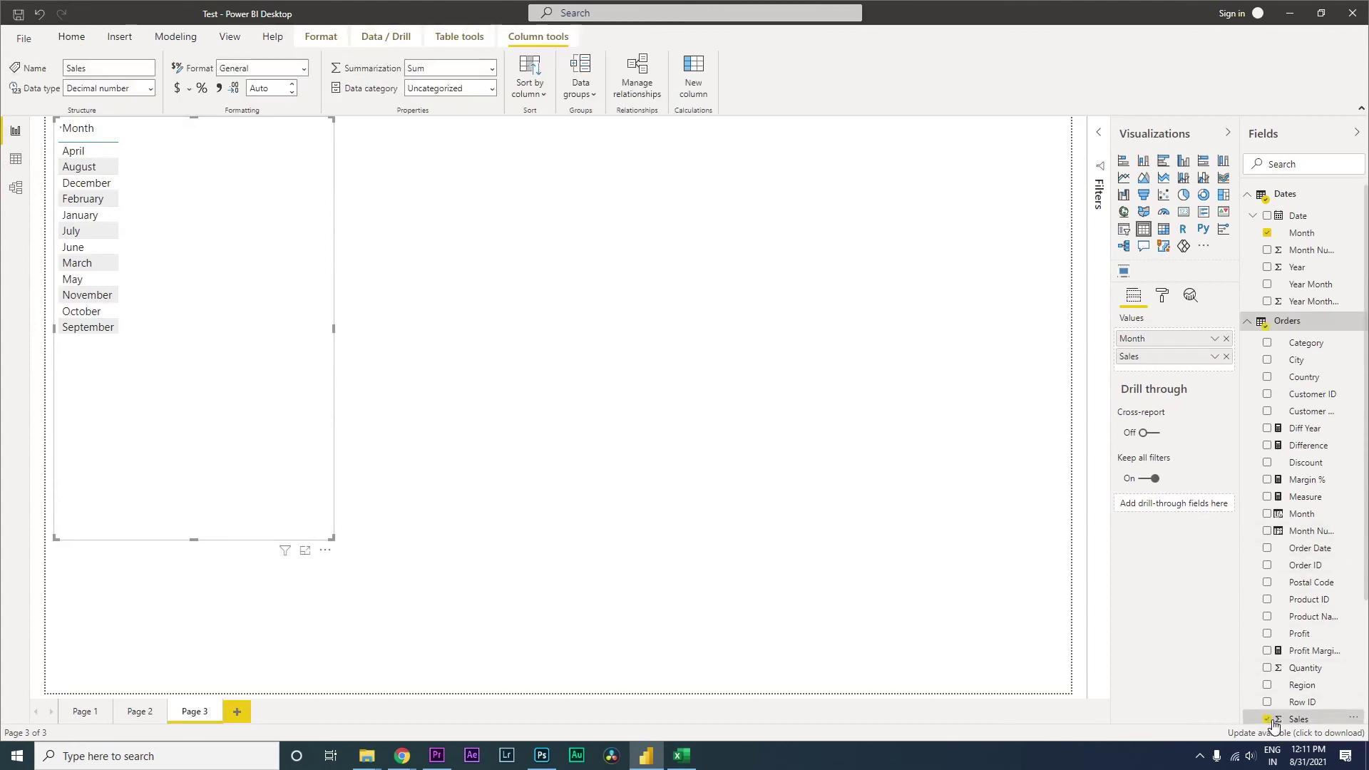
pyautogui.click(1152, 168)
pyautogui.moveTo(290, 361); pyautogui.dragTo(549, 406)
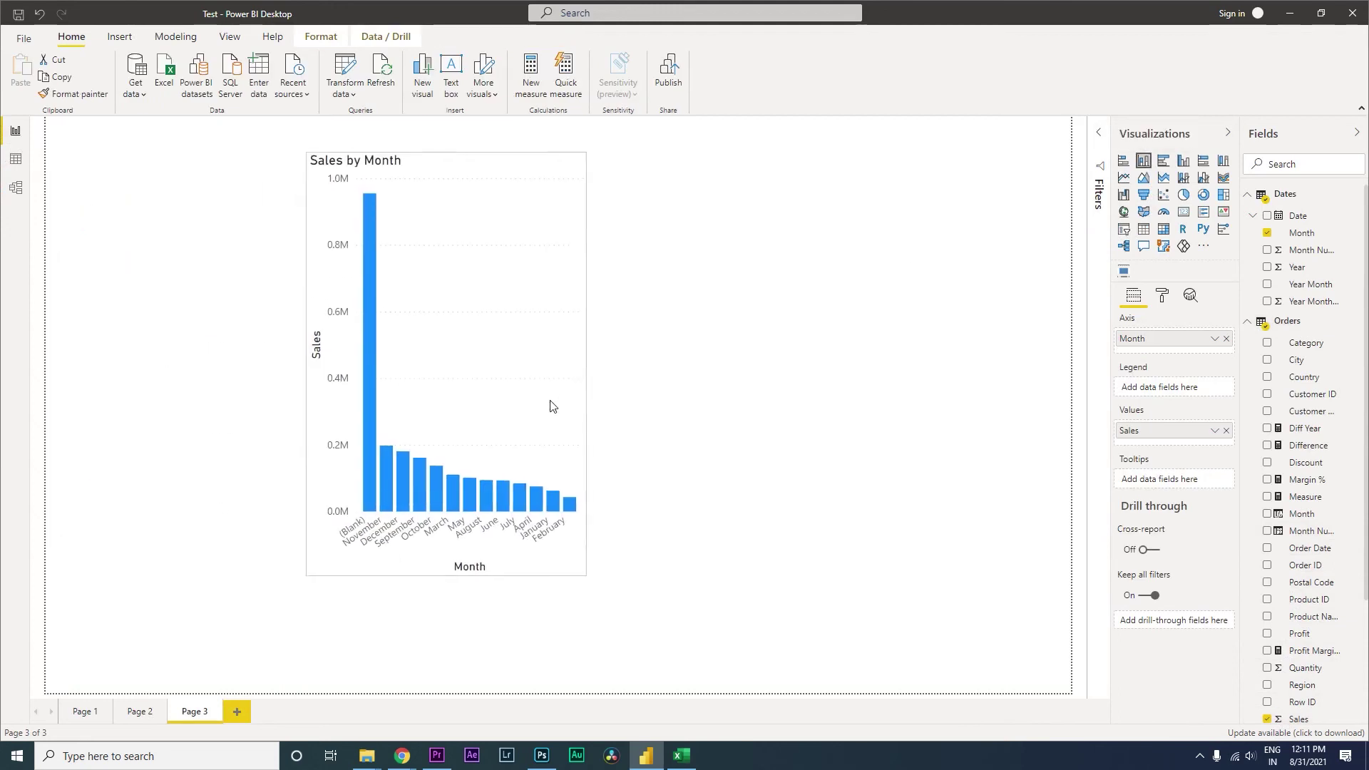
pyautogui.moveTo(585, 574); pyautogui.dragTo(901, 515)
pyautogui.moveTo(750, 335); pyautogui.dragTo(696, 397)
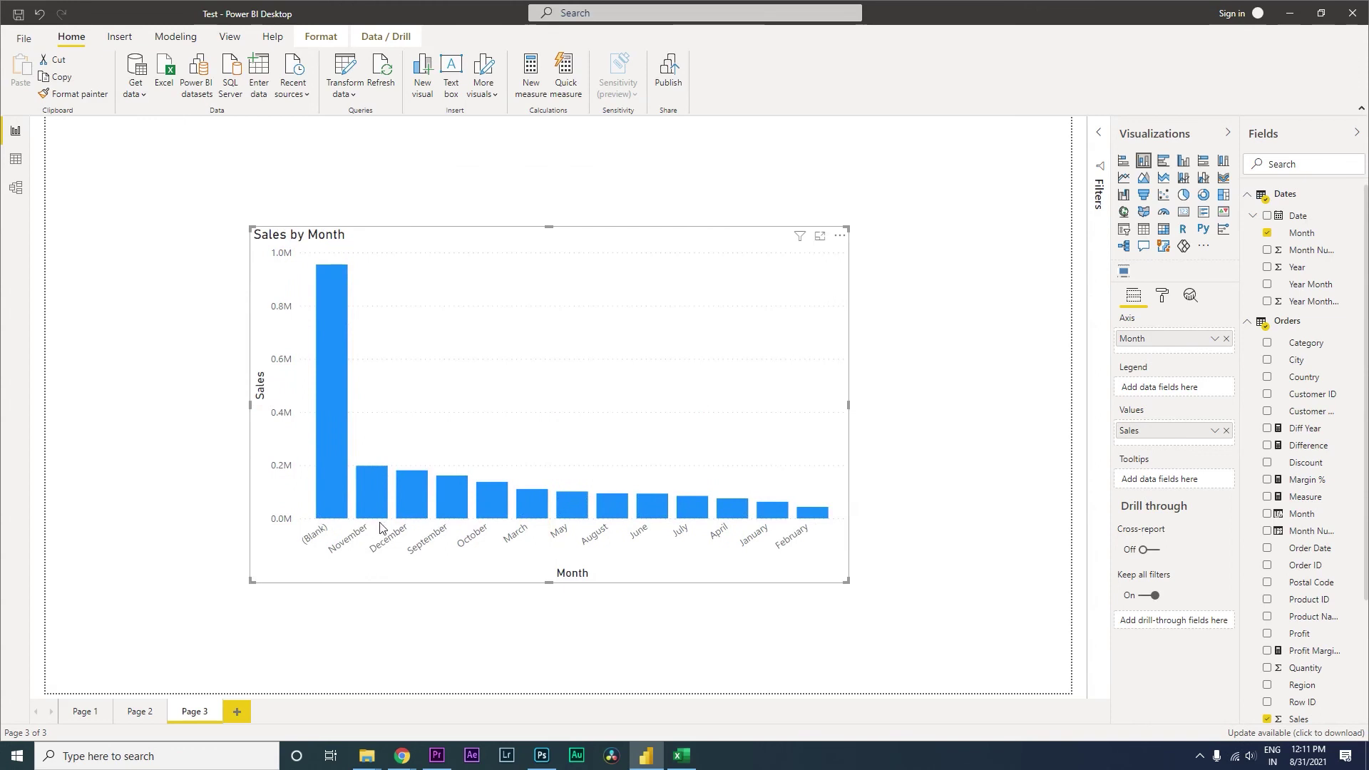
pyautogui.moveTo(325, 515)
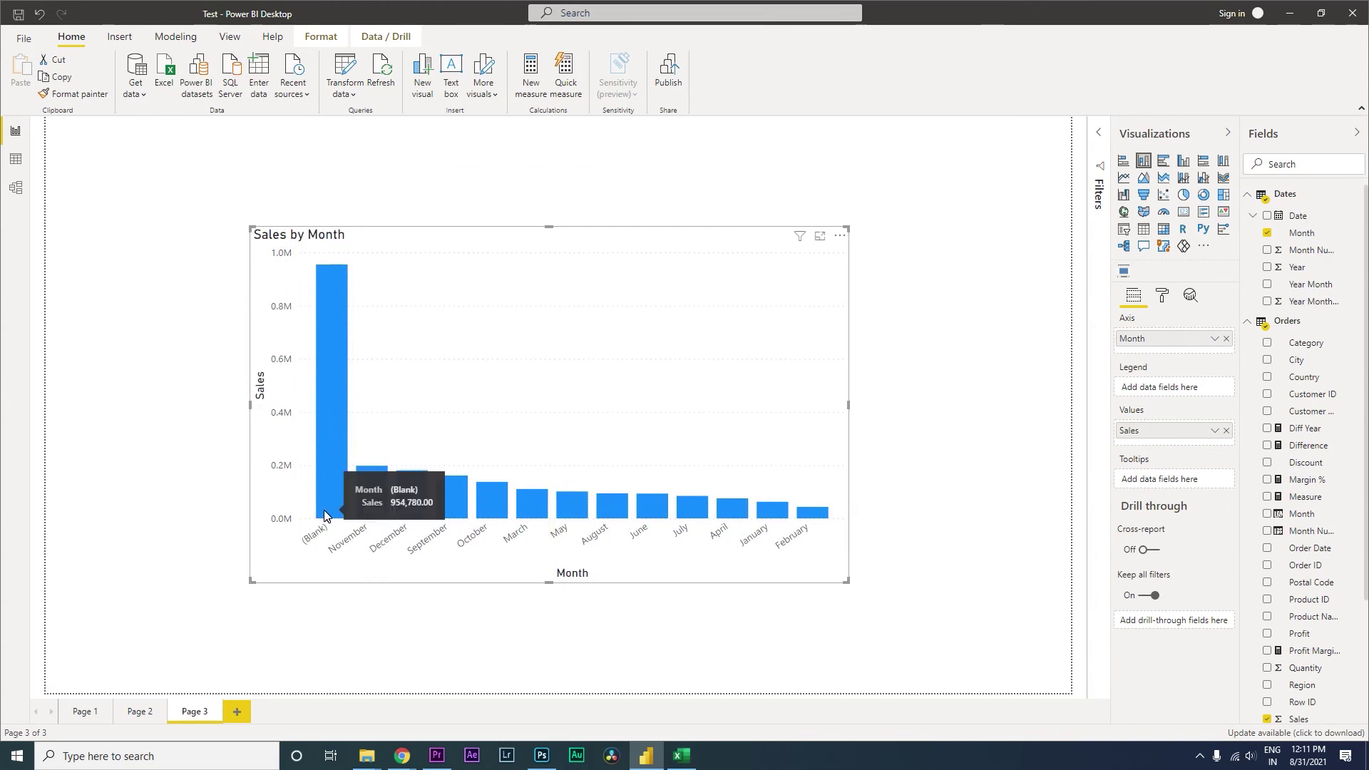
pyautogui.click(325, 515)
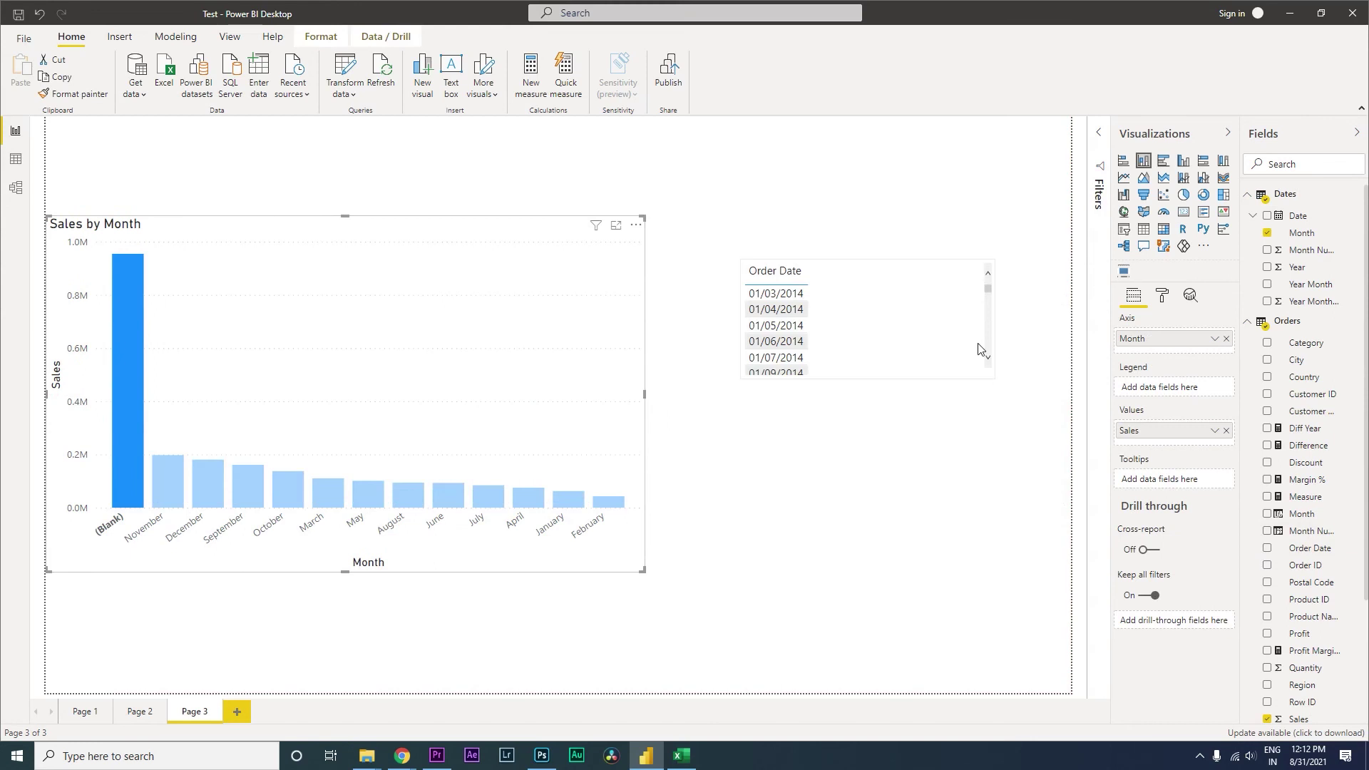
# - Lengthen the Order Date list visual and bring up the Dates table's CALENDAR 2016–2018 formula
pyautogui.click(874, 385)
pyautogui.moveTo(874, 385); pyautogui.dragTo(867, 622)
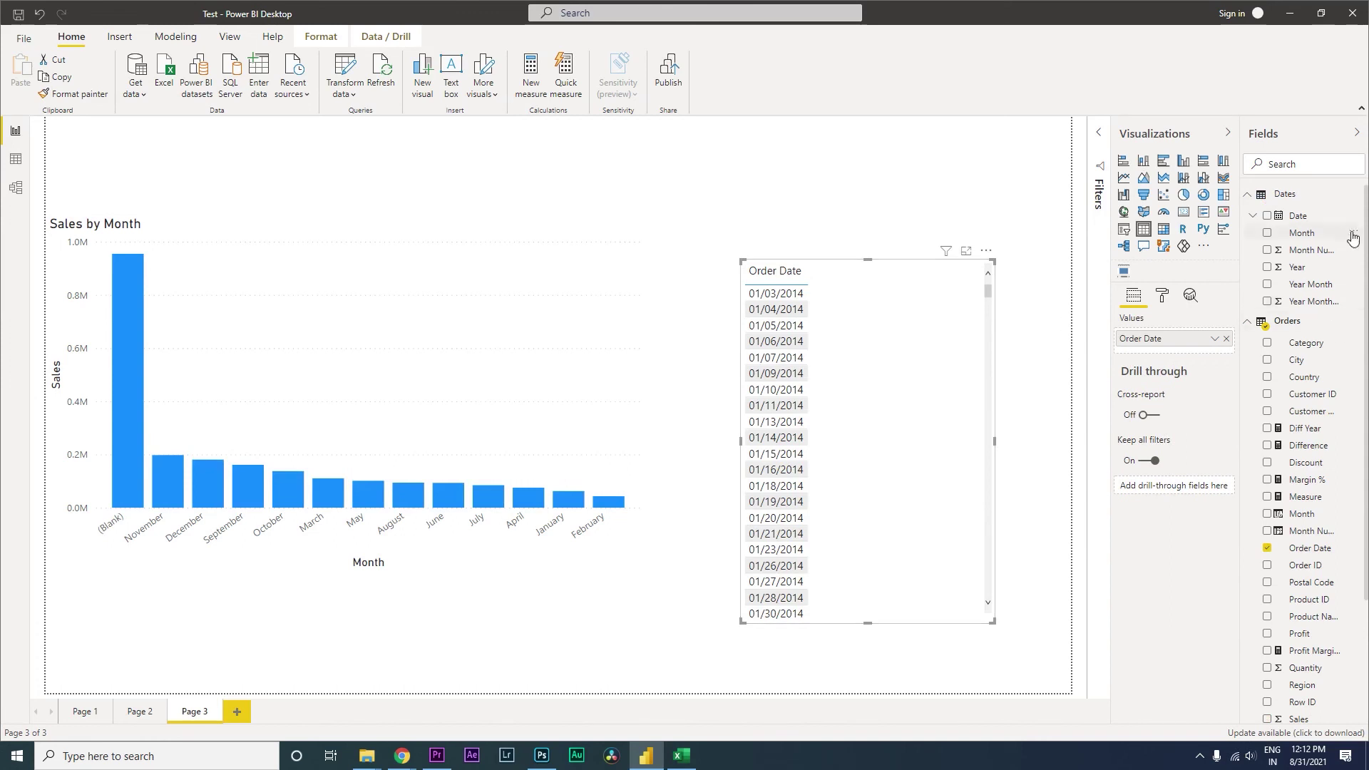
pyautogui.click(1248, 193)
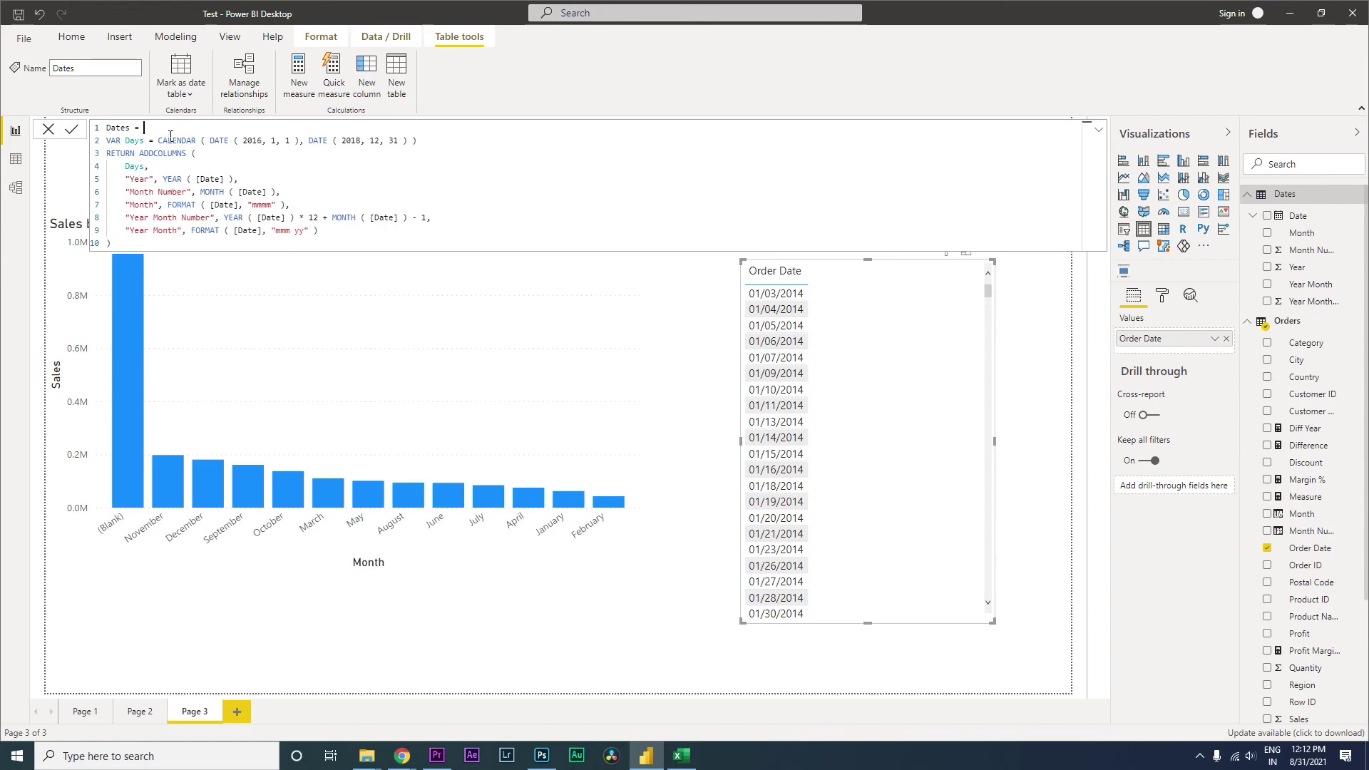
# - Add a variable line MinDate = MIN(Orders[Order Date]) to the Dates formula
pyautogui.hotkey('shift', 'Return')
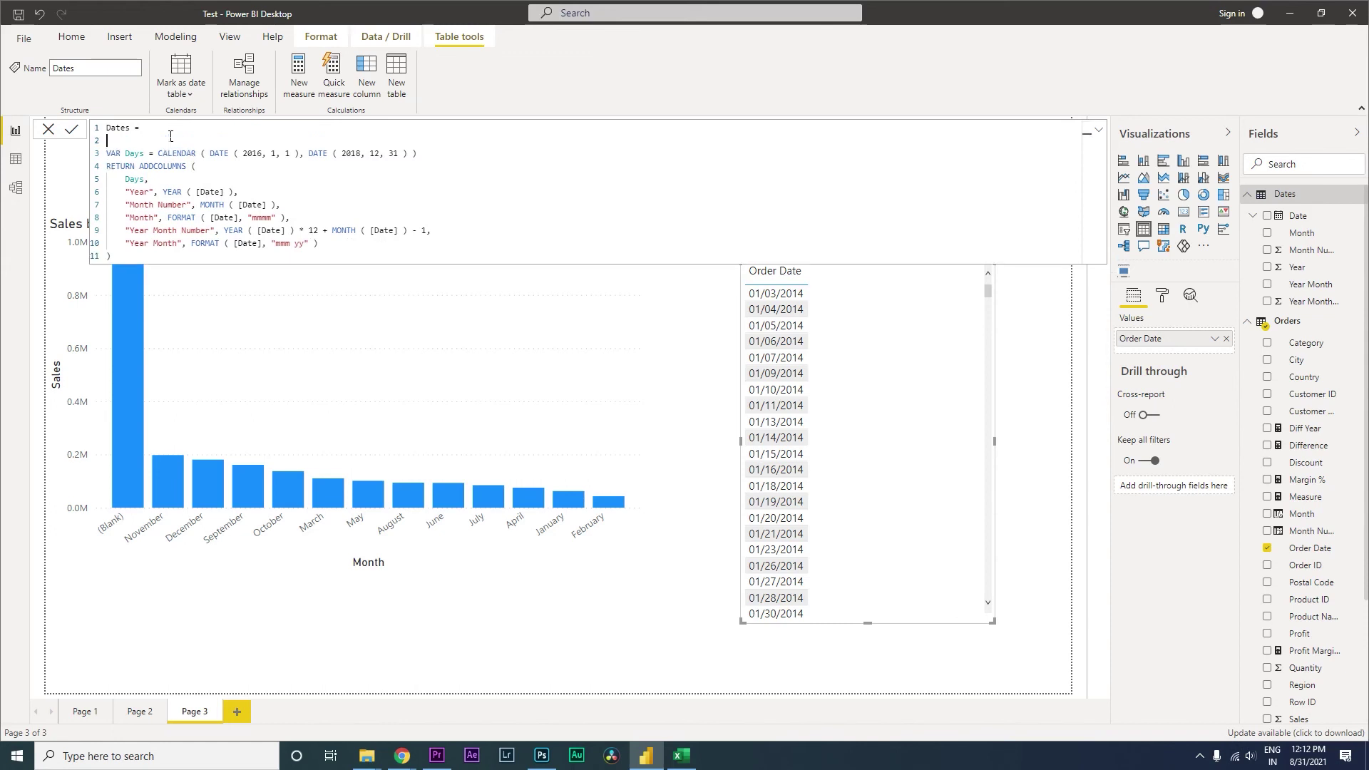
pyautogui.write('Mi')
pyautogui.press('BackSpace')
pyautogui.press('BackSpace')
pyautogui.write('V')
pyautogui.press('Escape')
pyautogui.write('in')
pyautogui.press('Tab')
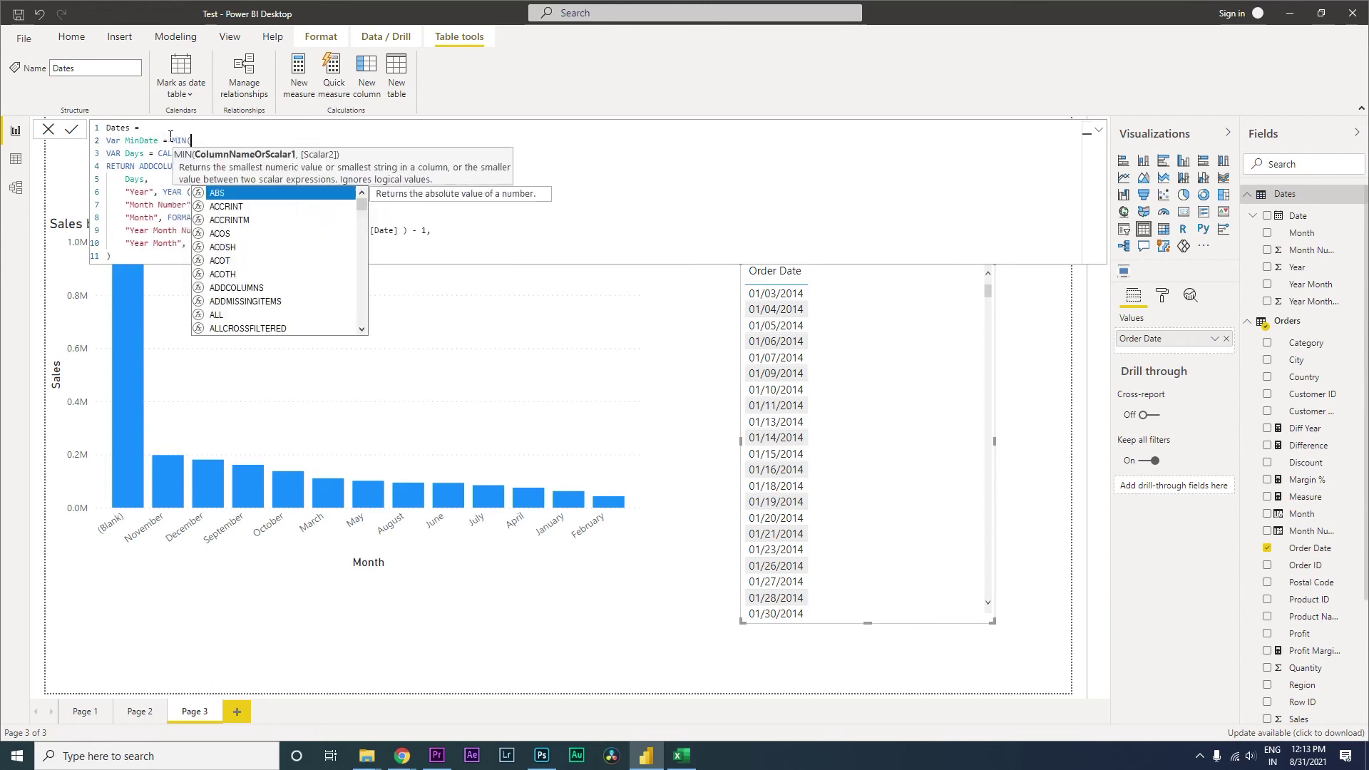
pyautogui.write('orde')
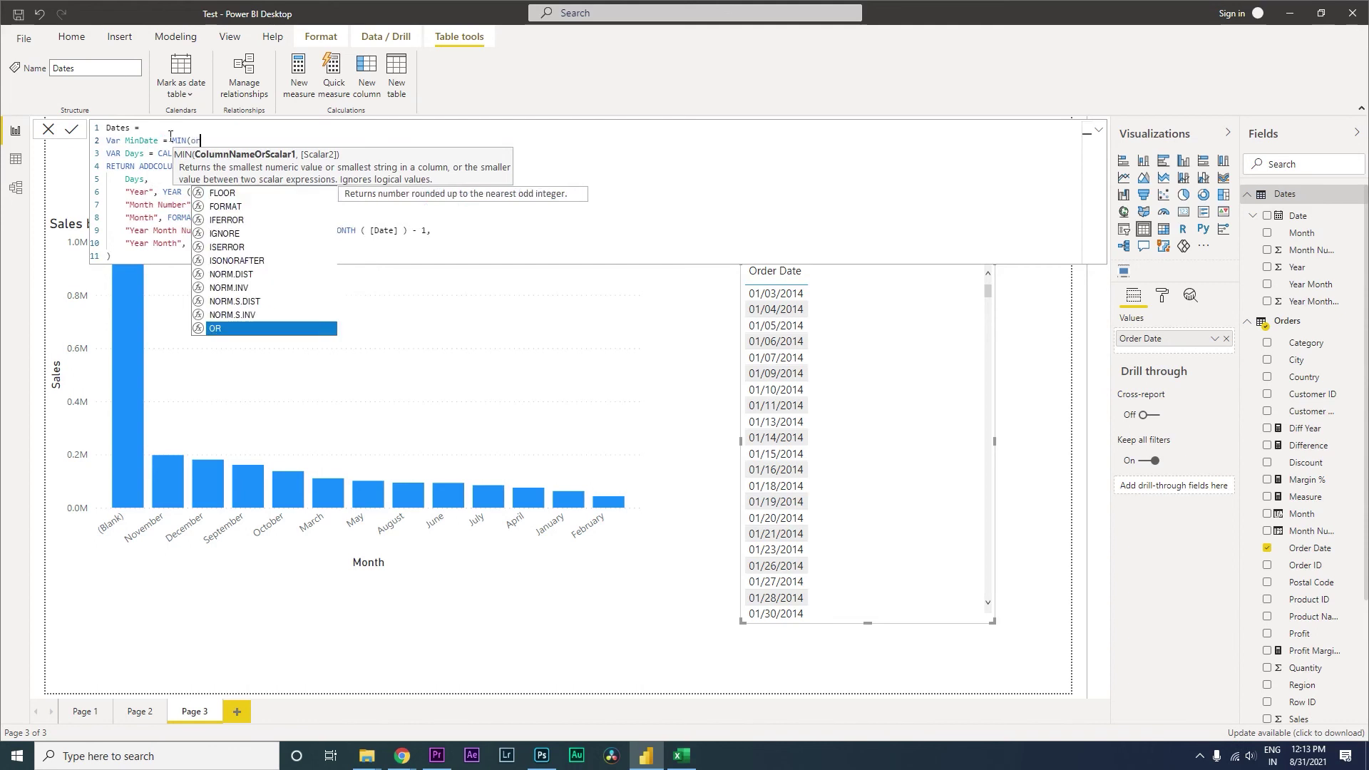
pyautogui.press('Down')
pyautogui.press('Down')
pyautogui.press('Down')
pyautogui.press('Down')
pyautogui.press('Down')
pyautogui.press('Down')
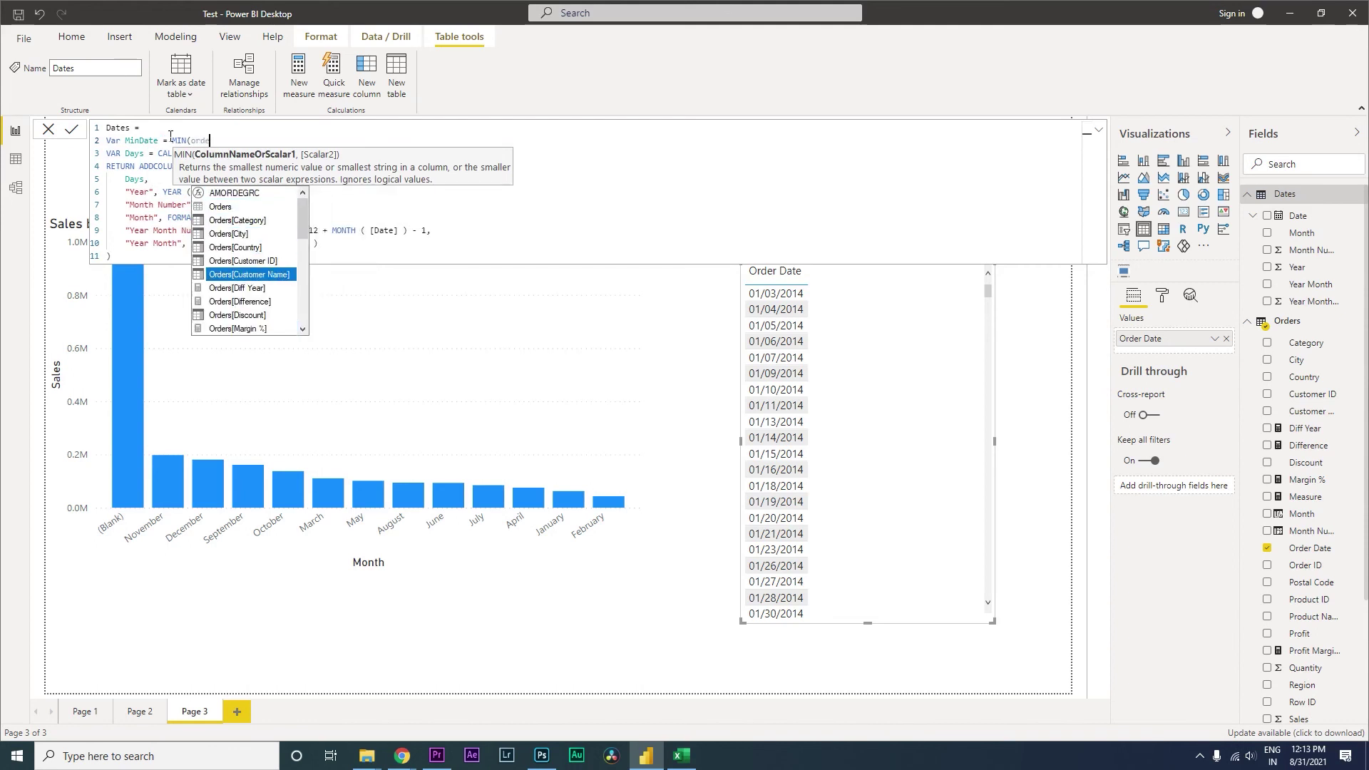
pyautogui.press('Down')
pyautogui.press('Down')
pyautogui.press('Down')
pyautogui.press('Down')
pyautogui.press('Down')
pyautogui.press('Down')
pyautogui.press('Down')
pyautogui.press('Down')
pyautogui.press('Down')
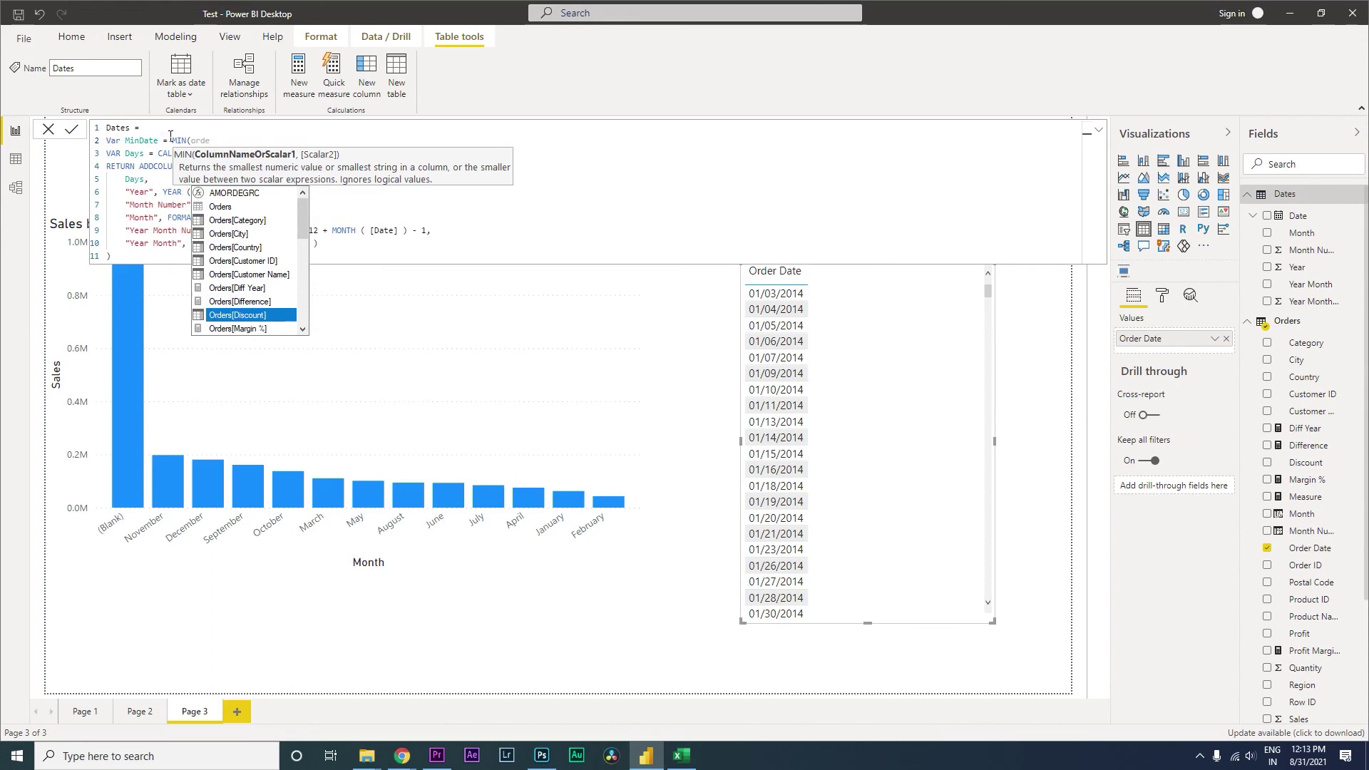
pyautogui.press('Up')
pyautogui.press('Up')
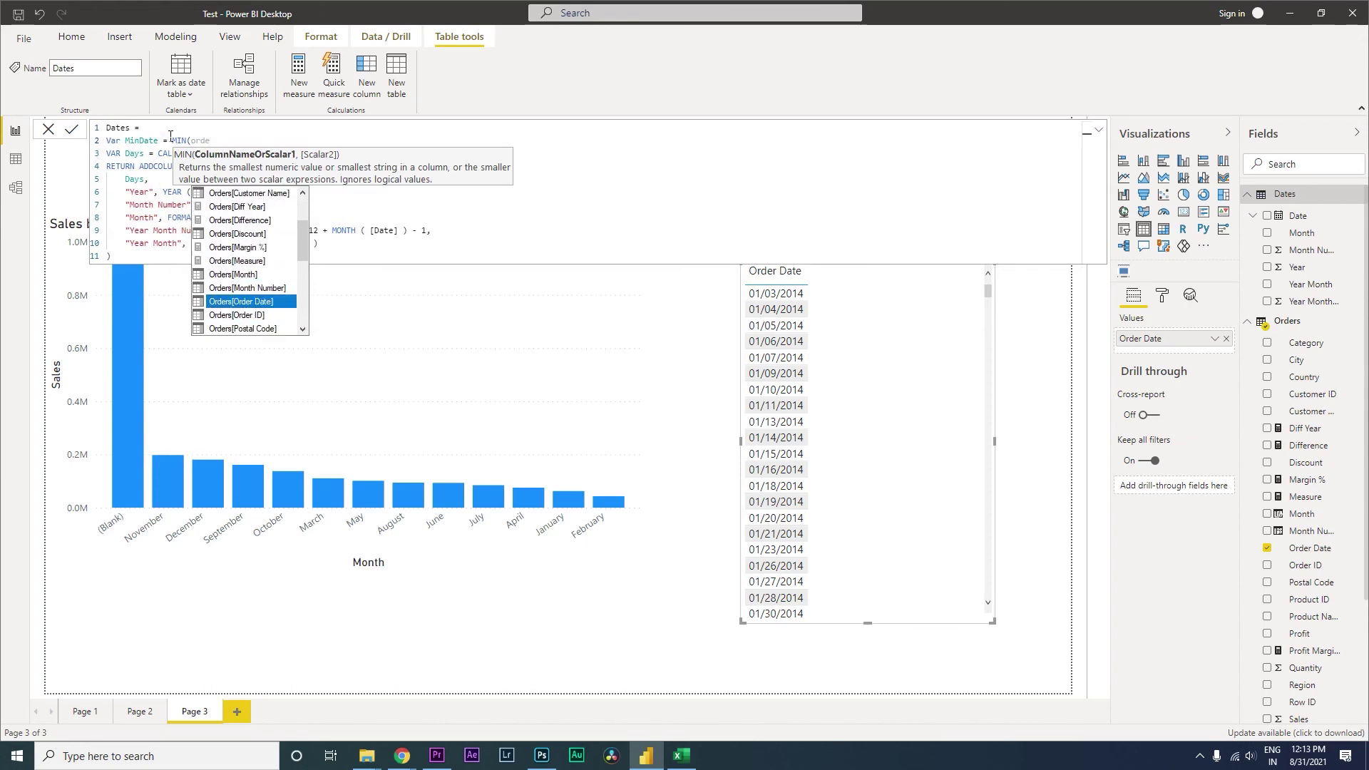
pyautogui.press('Tab')
pyautogui.write(')')
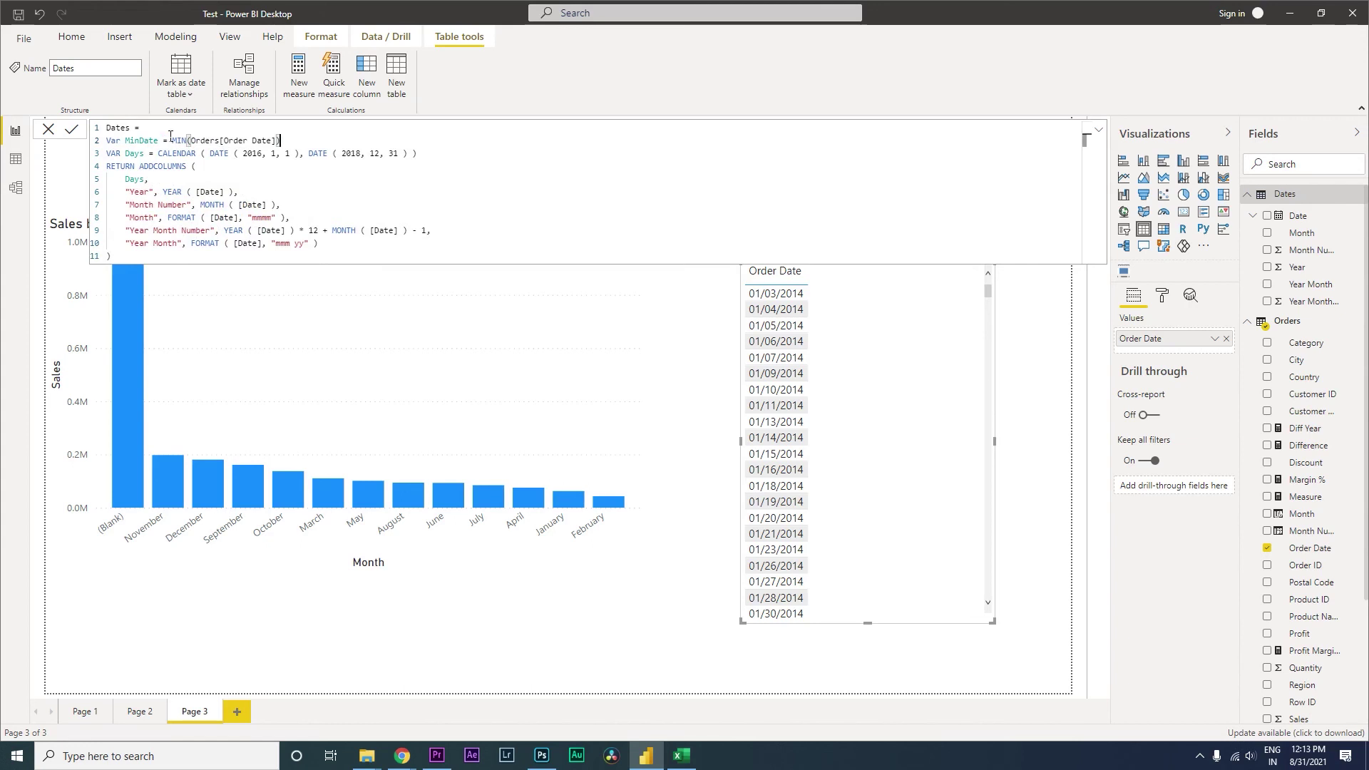
# - Add a second variable line MaxDate = MAX(Orders[Order Date]) below it
pyautogui.press('Return')
pyautogui.write('Var Max Dat')
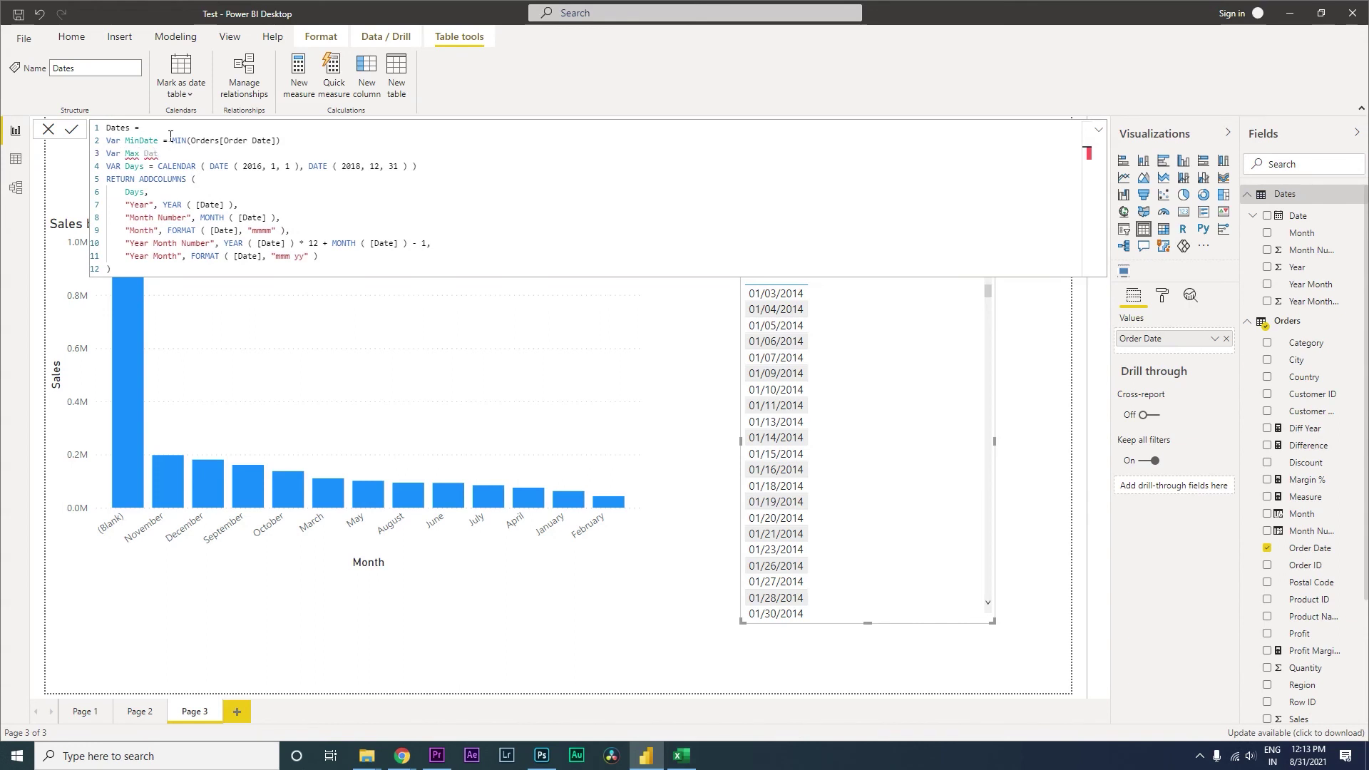
pyautogui.press('BackSpace')
pyautogui.press('BackSpace')
pyautogui.press('BackSpace')
pyautogui.press('BackSpace')
pyautogui.write('Date = M')
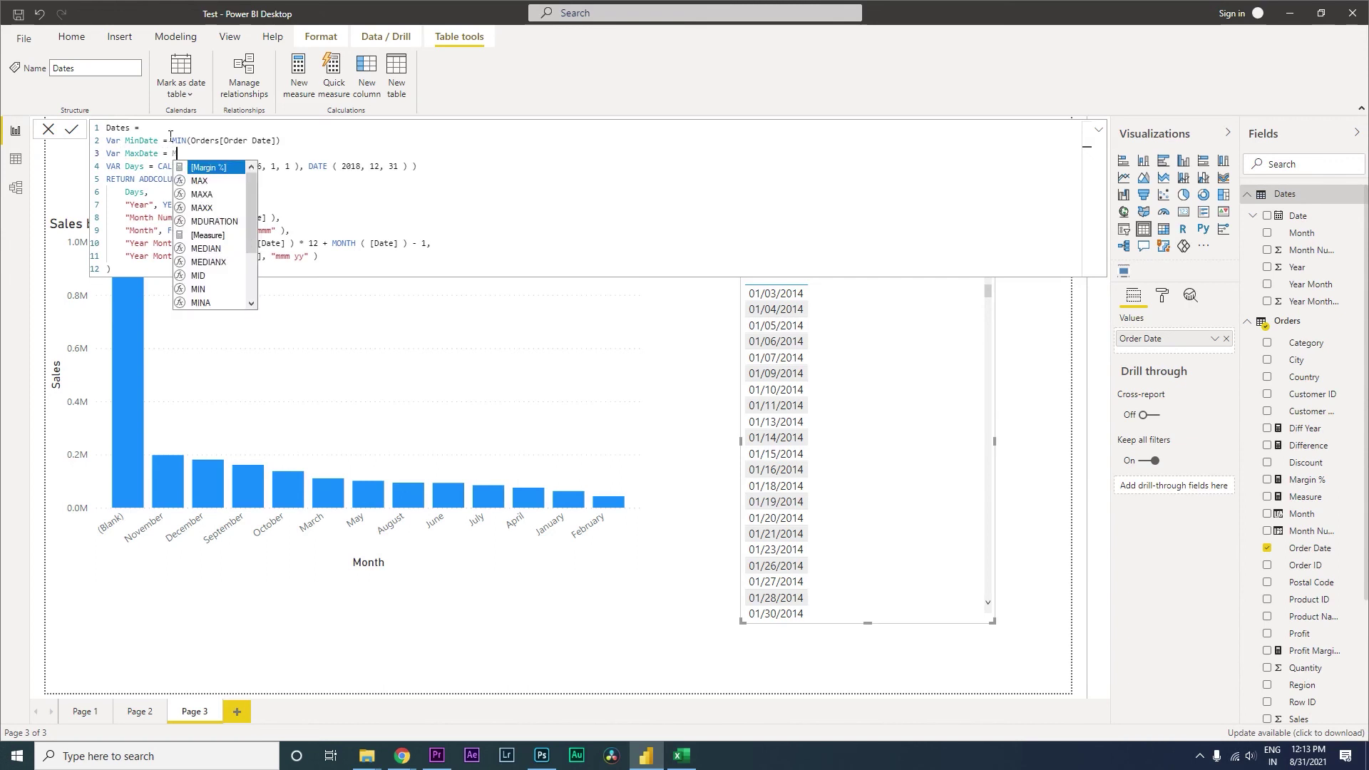
pyautogui.write('ax(')
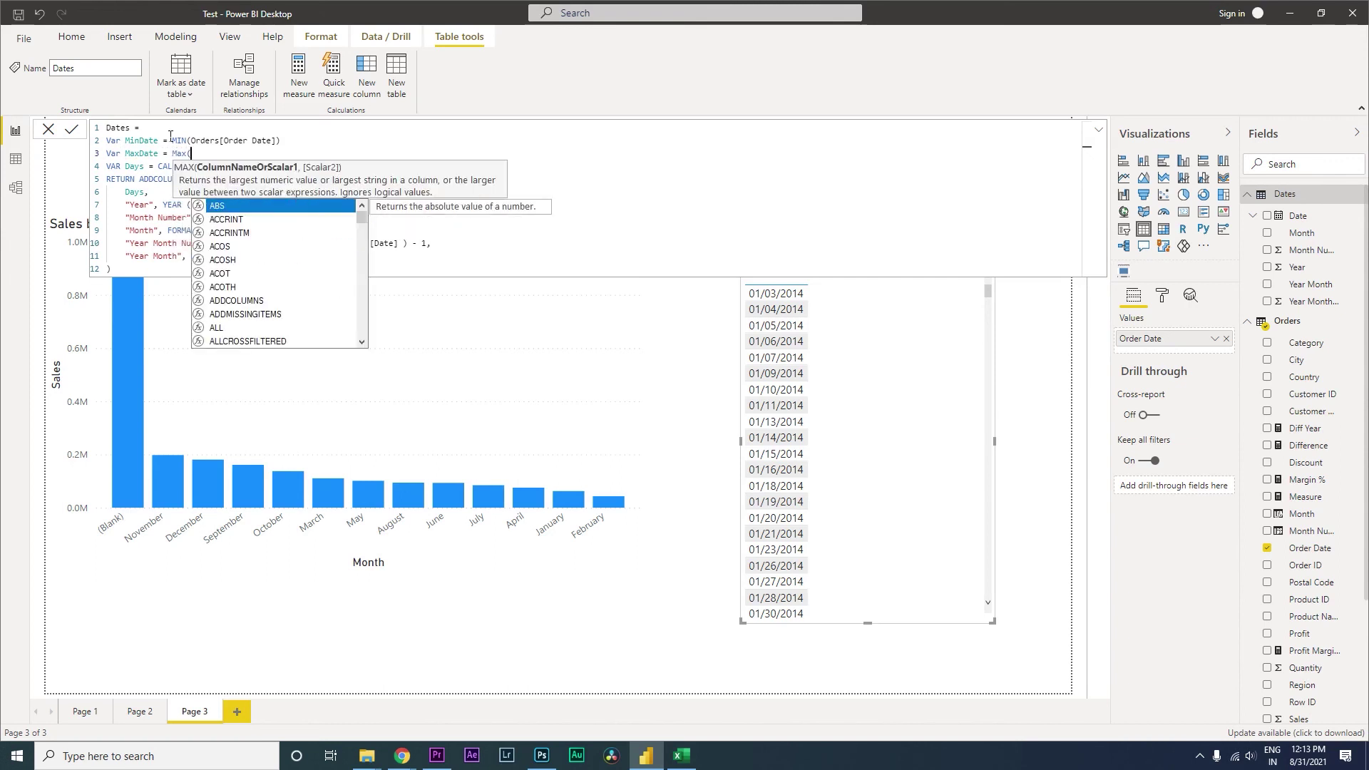
pyautogui.write('Order')
pyautogui.press('Down')
pyautogui.press('Down')
pyautogui.press('Down')
pyautogui.press('Down')
pyautogui.press('Down')
pyautogui.press('Down')
pyautogui.press('Down')
pyautogui.press('Down')
pyautogui.press('Down')
pyautogui.press('Down')
pyautogui.press('Down')
pyautogui.press('Down')
pyautogui.press('Down')
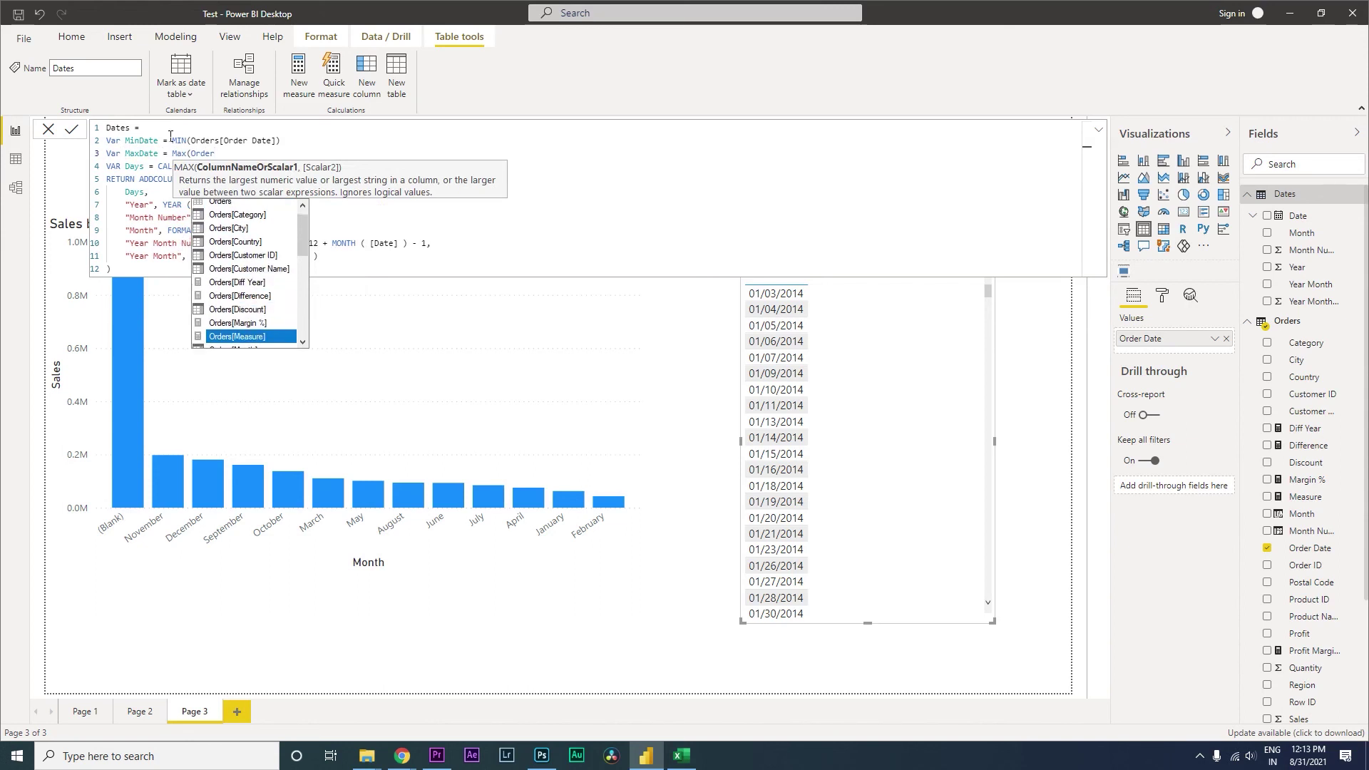
pyautogui.press('Tab')
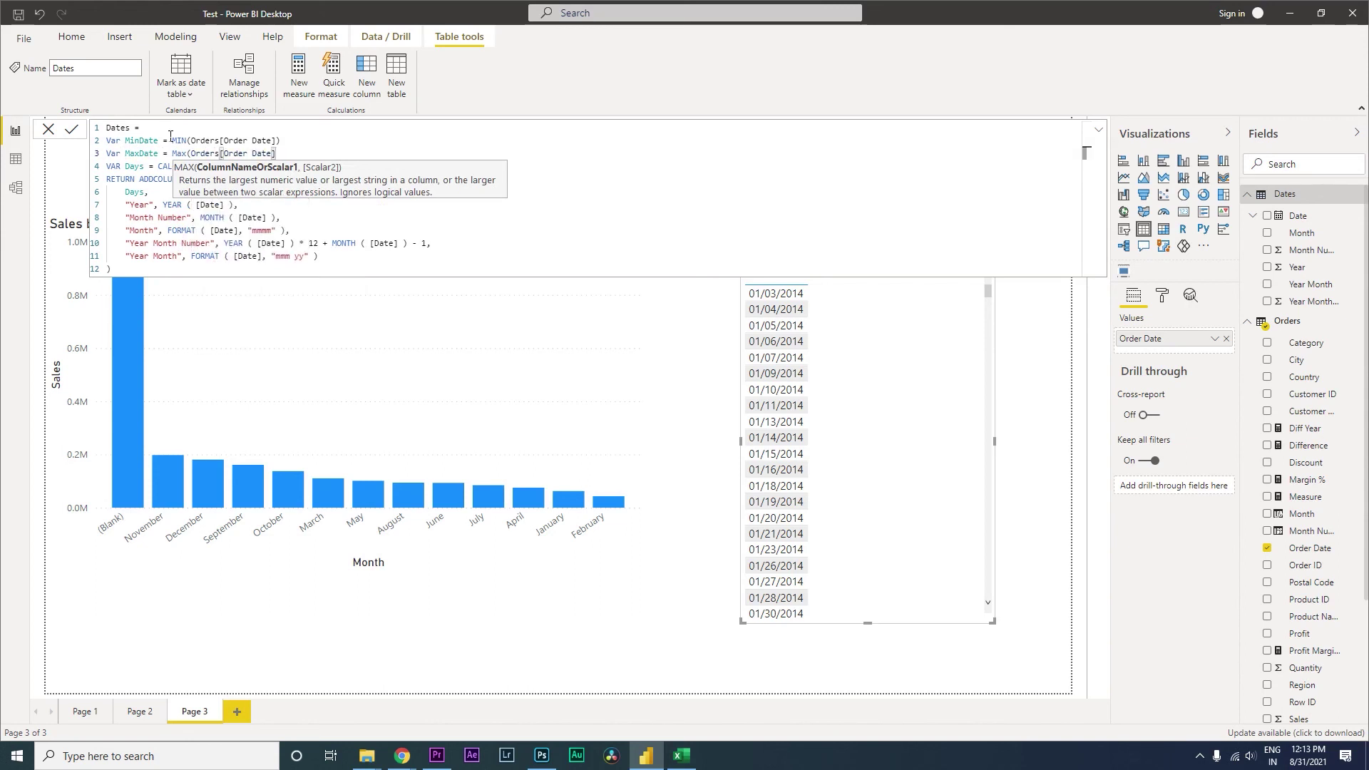
pyautogui.write(')')
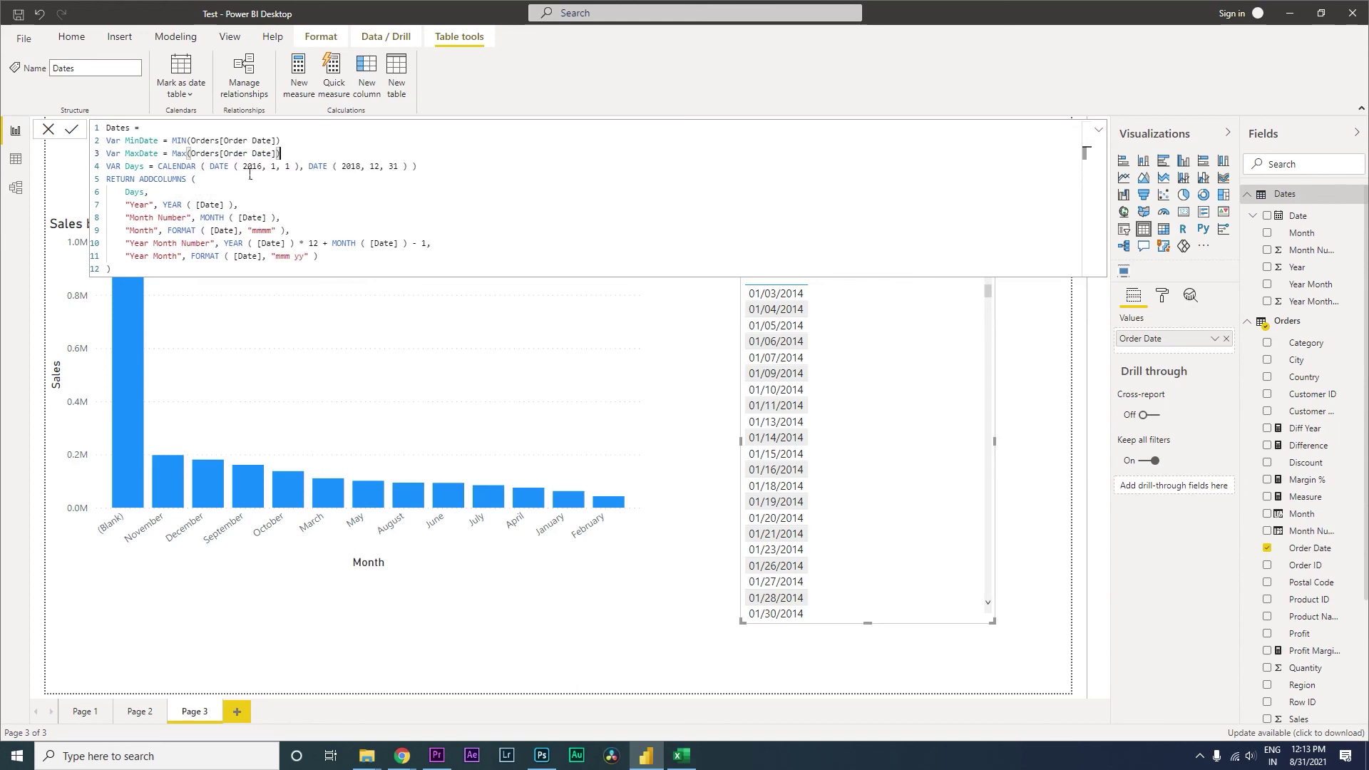
pyautogui.moveTo(243, 166); pyautogui.dragTo(291, 167)
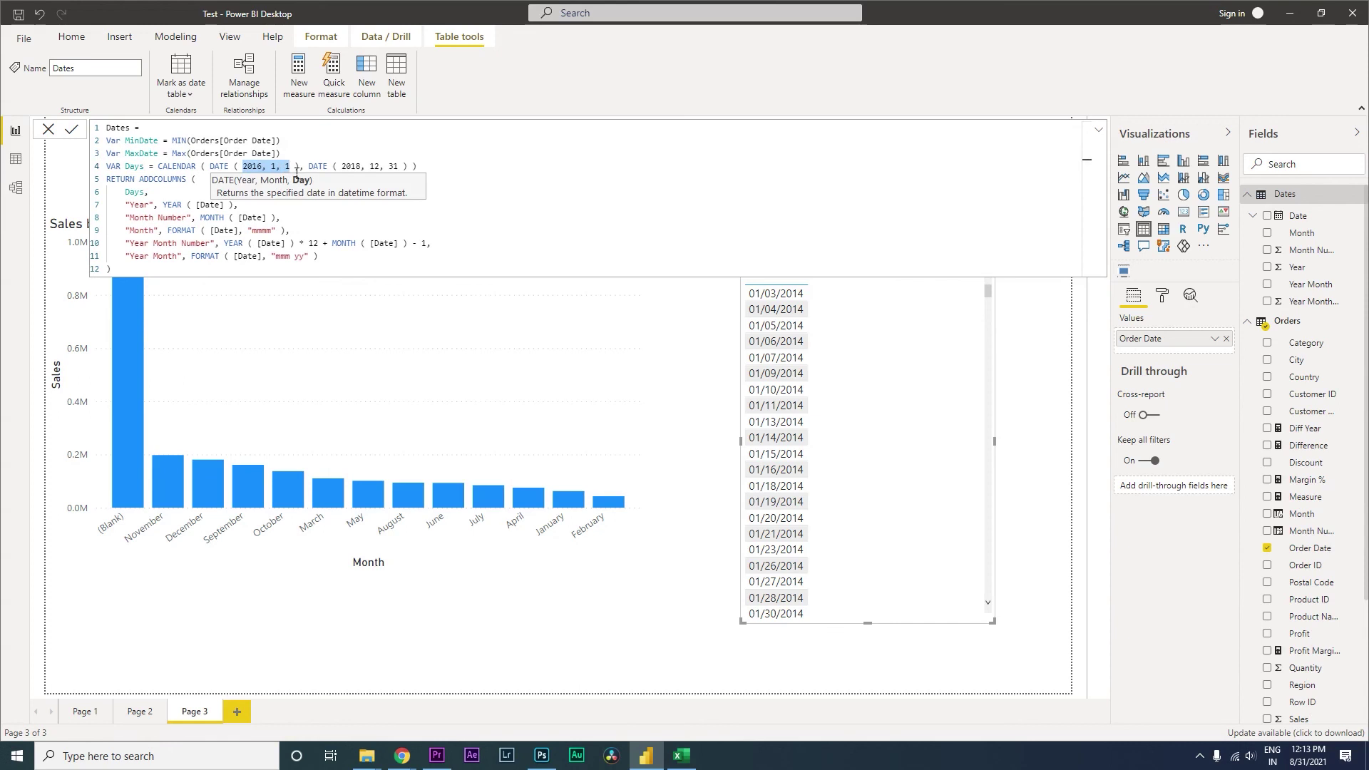
# - Replace CALENDAR's hard-coded 2016, 1, 1 and 2018, 12, 31 arguments with MinDate and MaxDate
pyautogui.write('MinDate')
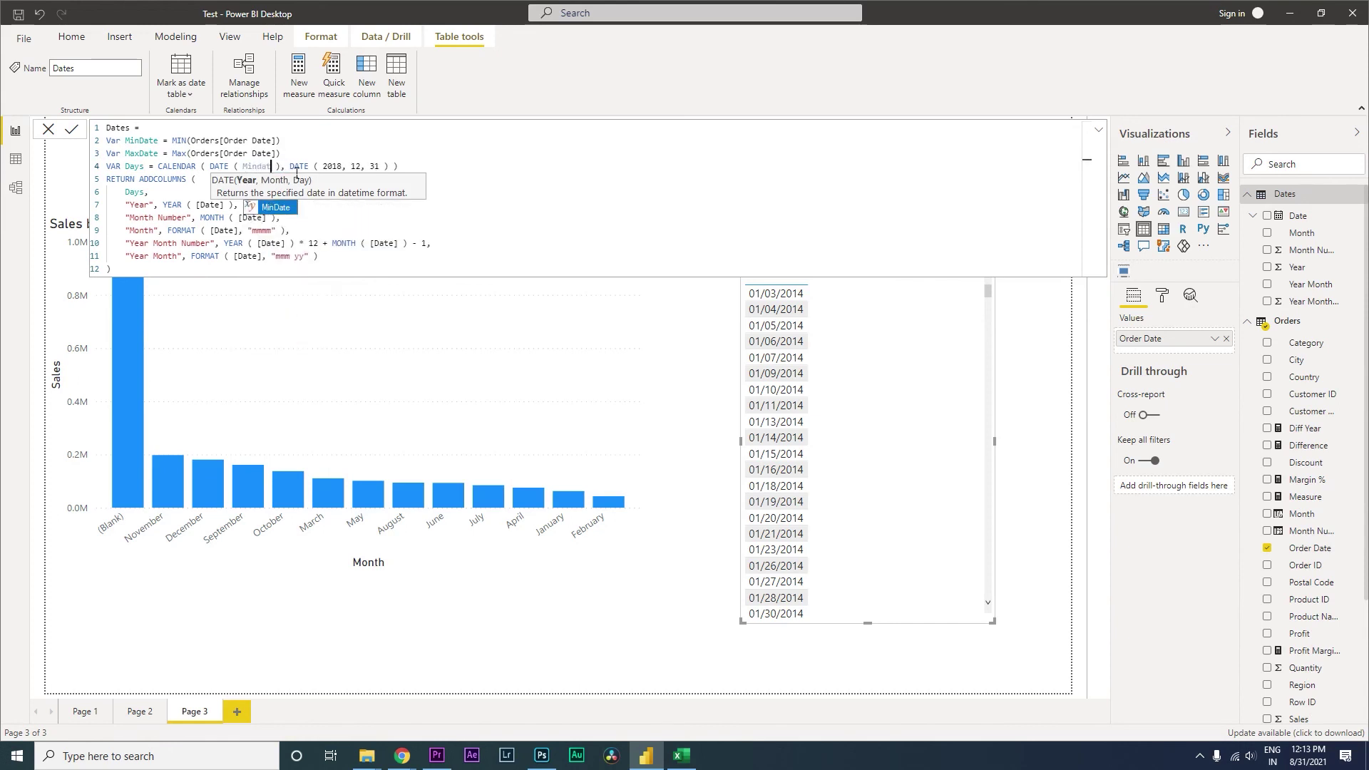
pyautogui.press('Escape')
pyautogui.moveTo(328, 166); pyautogui.dragTo(386, 167)
pyautogui.write('MaxDate')
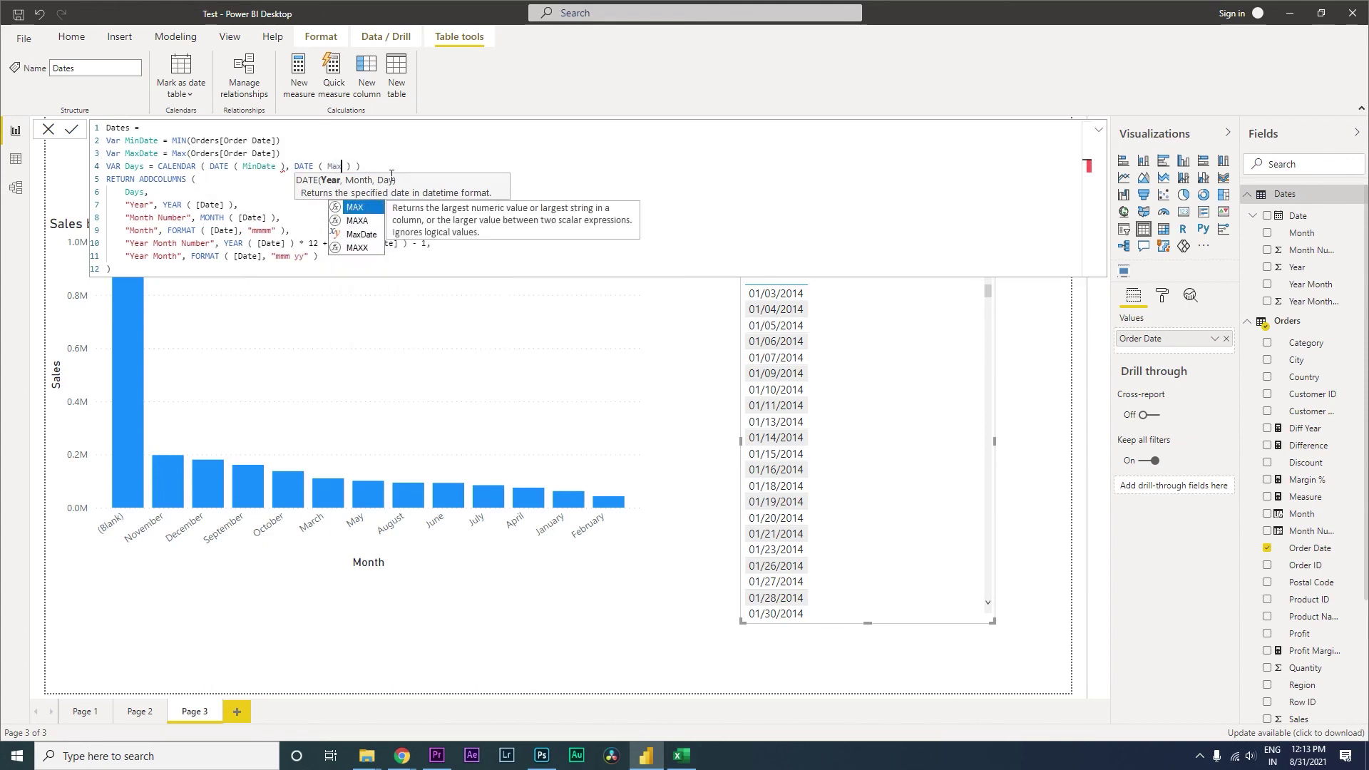
pyautogui.press('Escape')
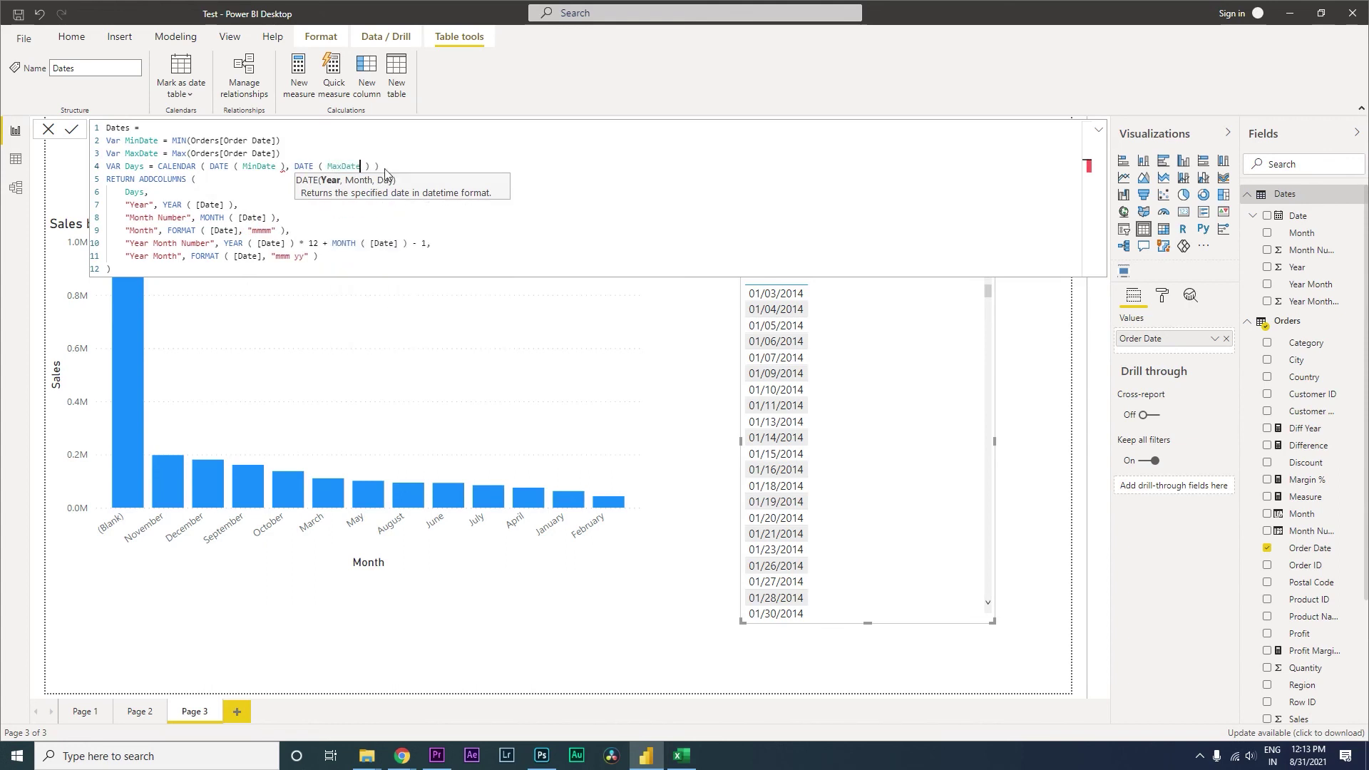
pyautogui.press('Return')
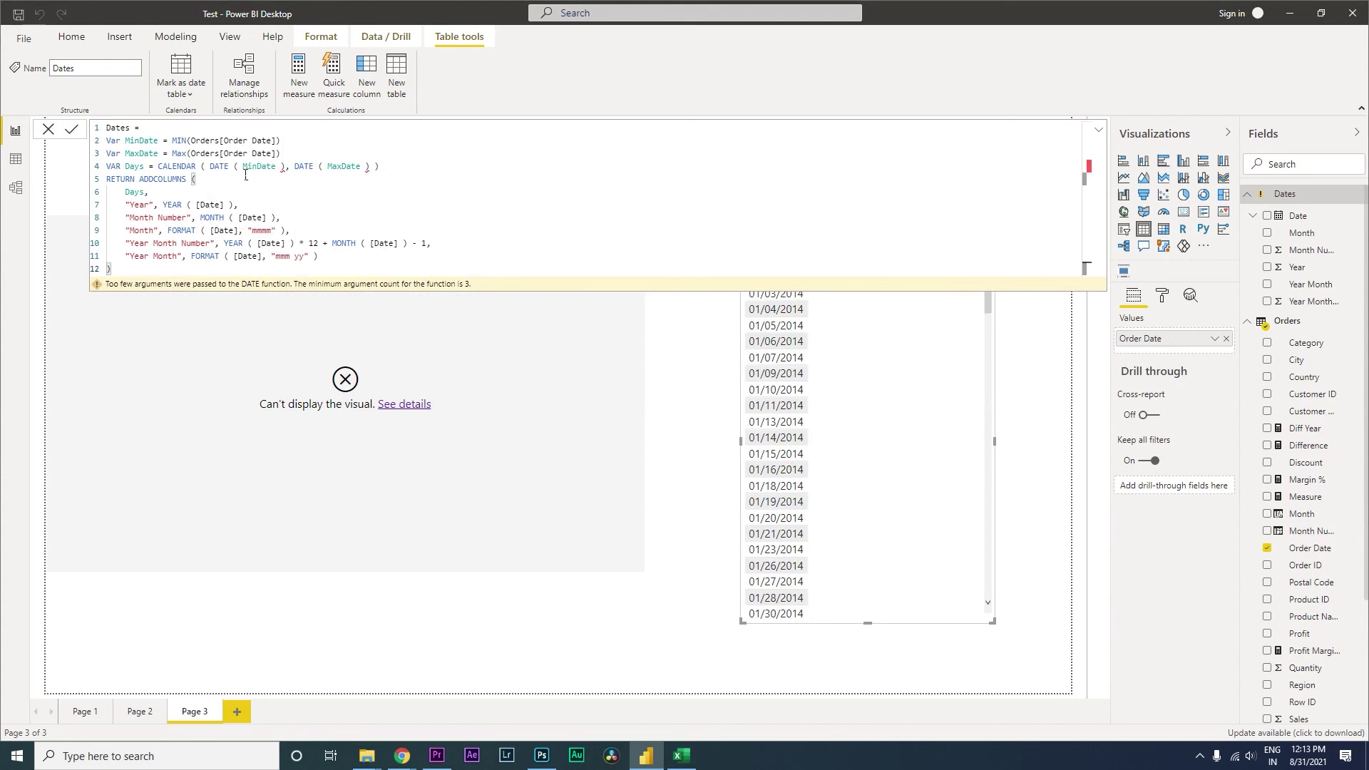
# - Remove the DATE wrappers so the formula reads CALENDAR(MinDate, MaxDate), and commit it
pyautogui.moveTo(243, 167); pyautogui.dragTo(218, 173)
pyautogui.press('BackSpace')
pyautogui.moveTo(295, 172); pyautogui.dragTo(275, 171)
pyautogui.hotkey('ctrl', 'z')
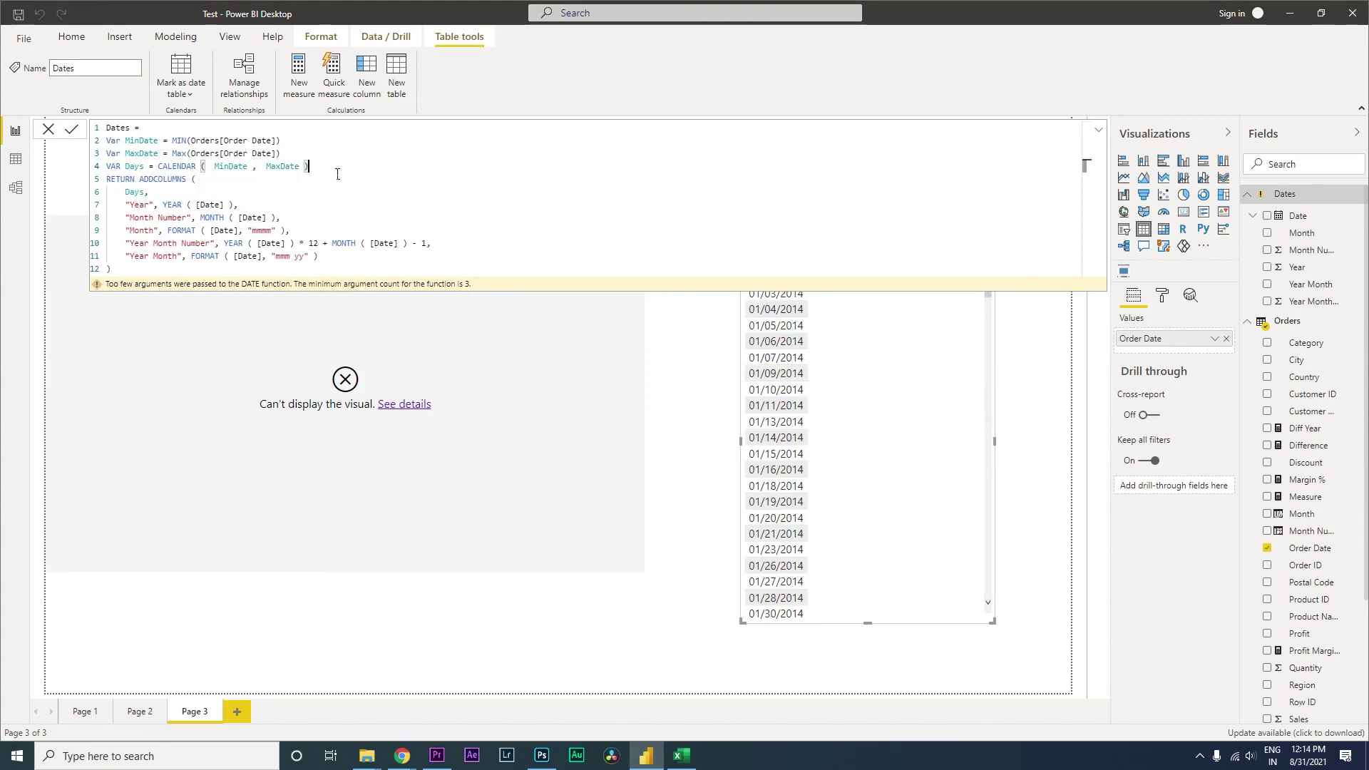
pyautogui.write(')')
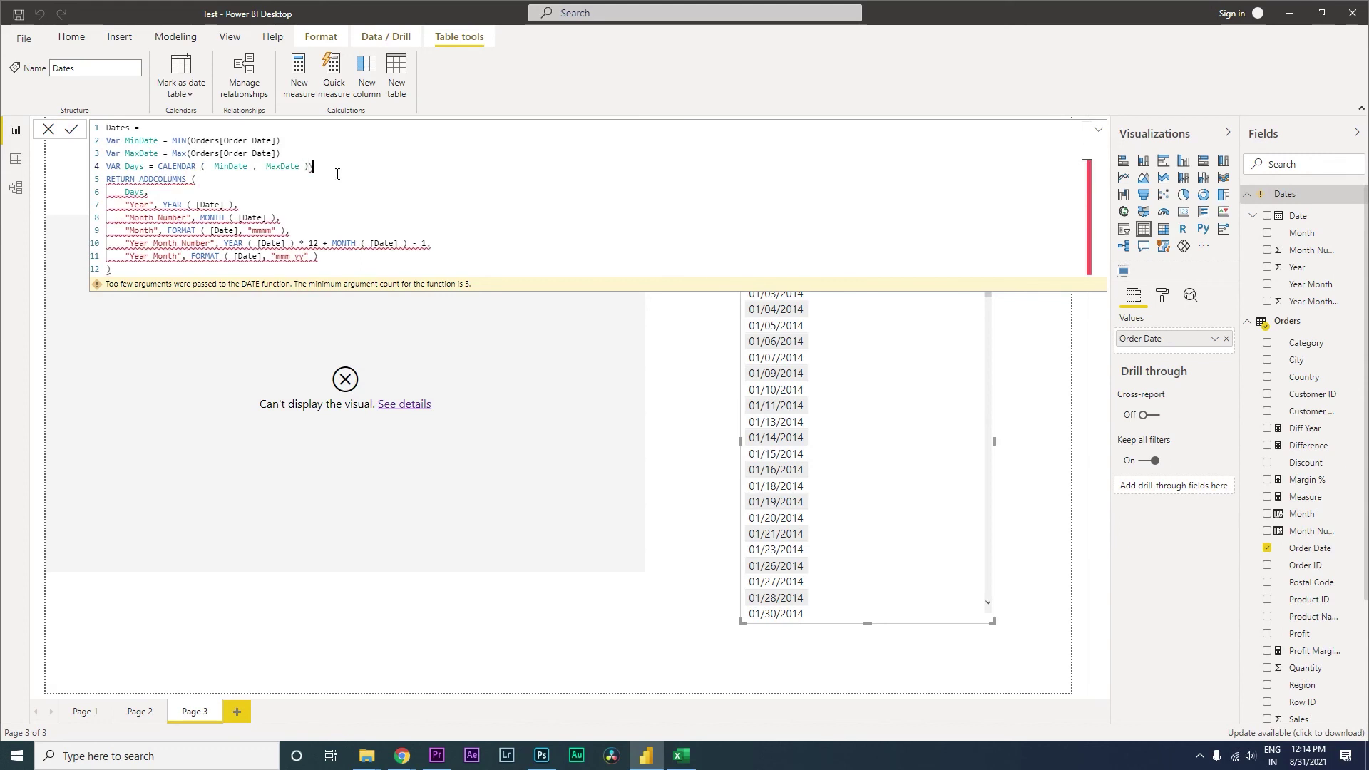
pyautogui.click(630, 569)
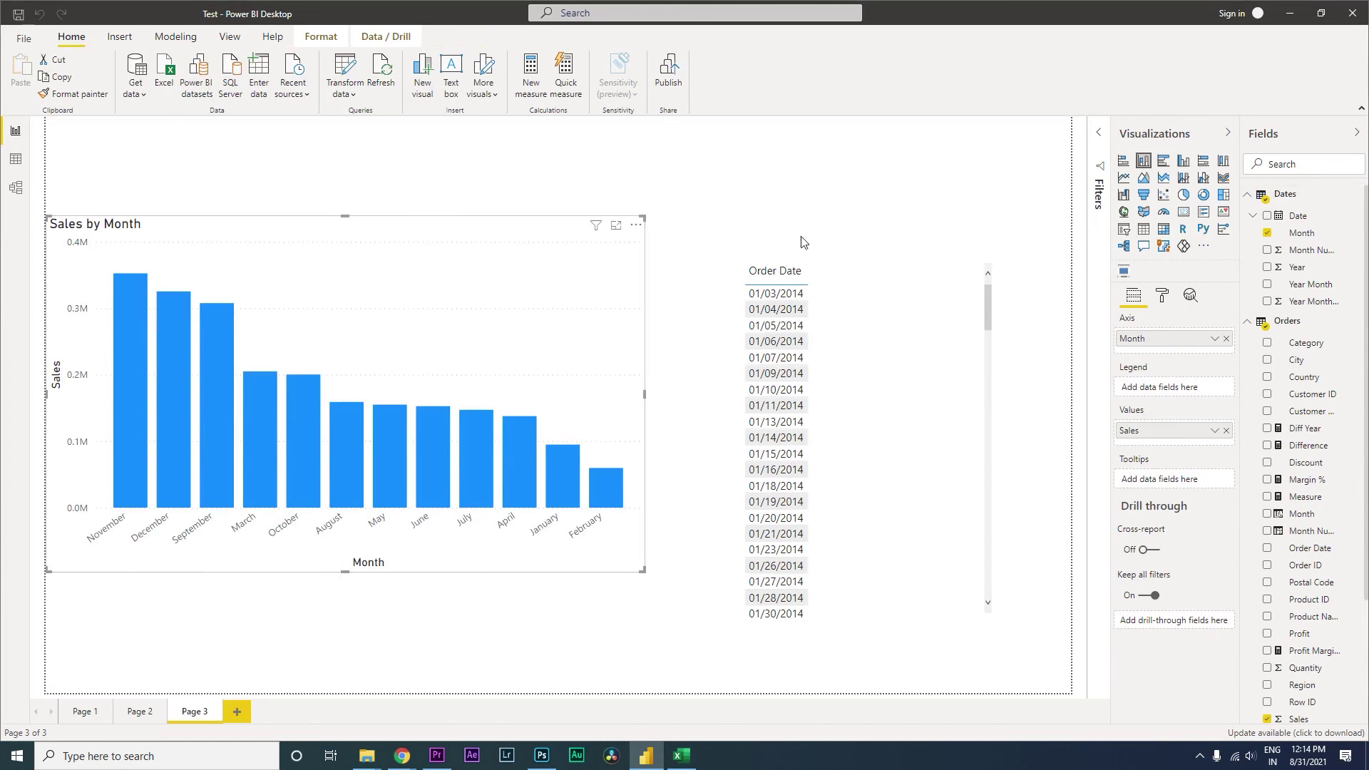
pyautogui.click(15, 158)
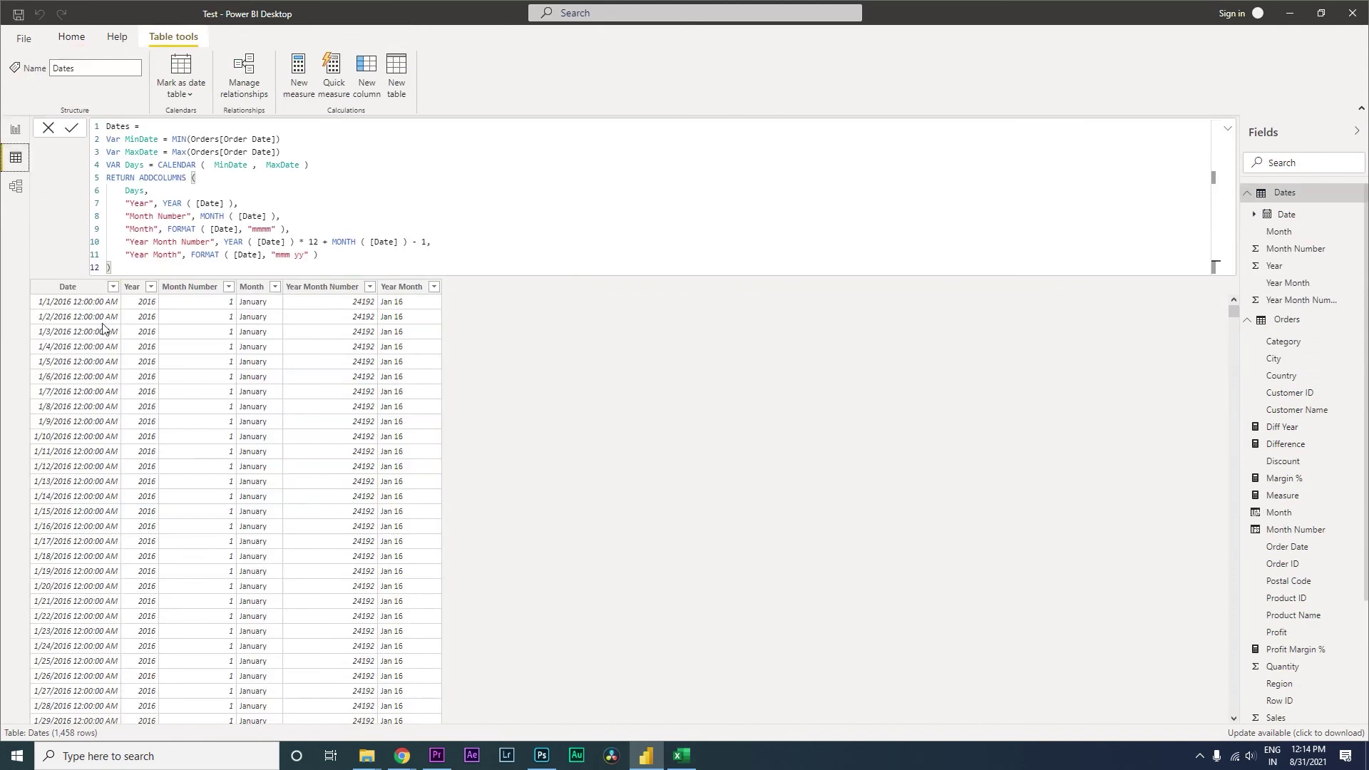
pyautogui.click(1248, 193)
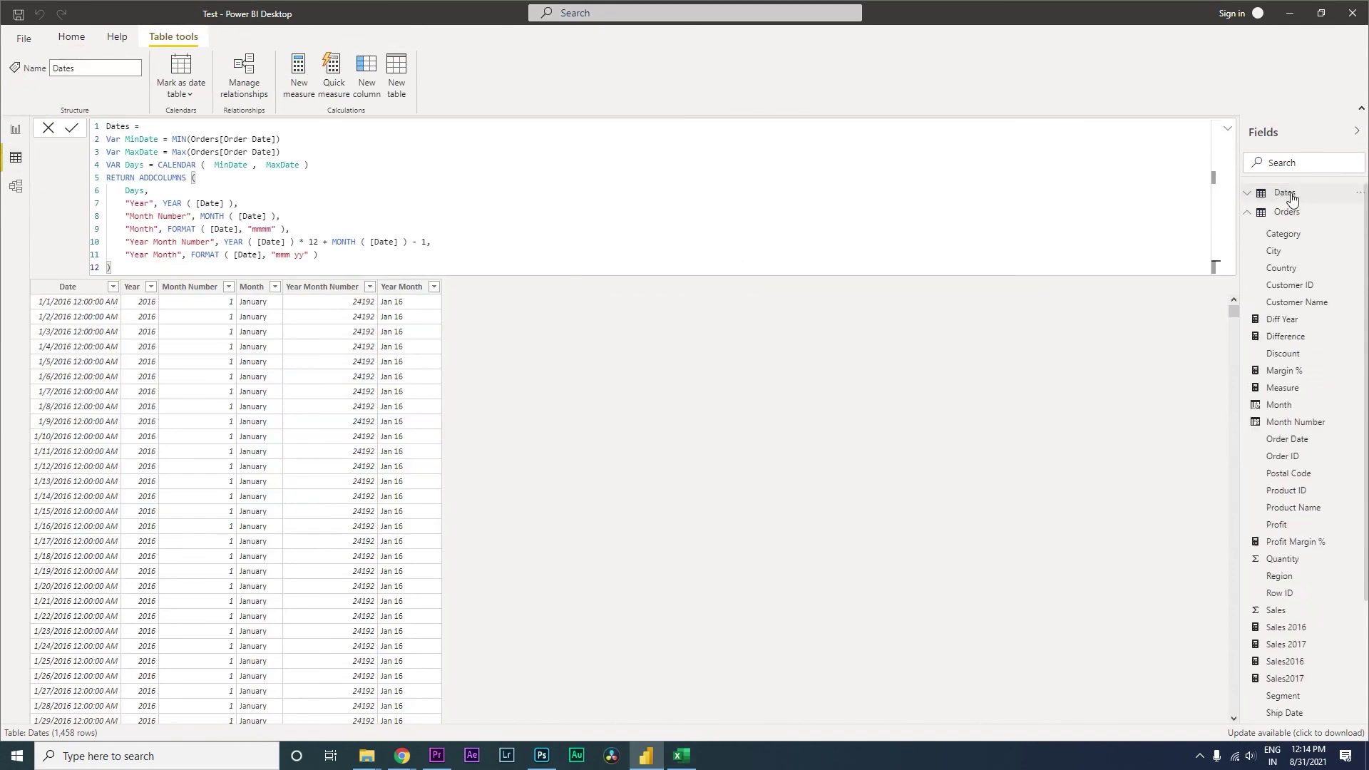
pyautogui.click(116, 290)
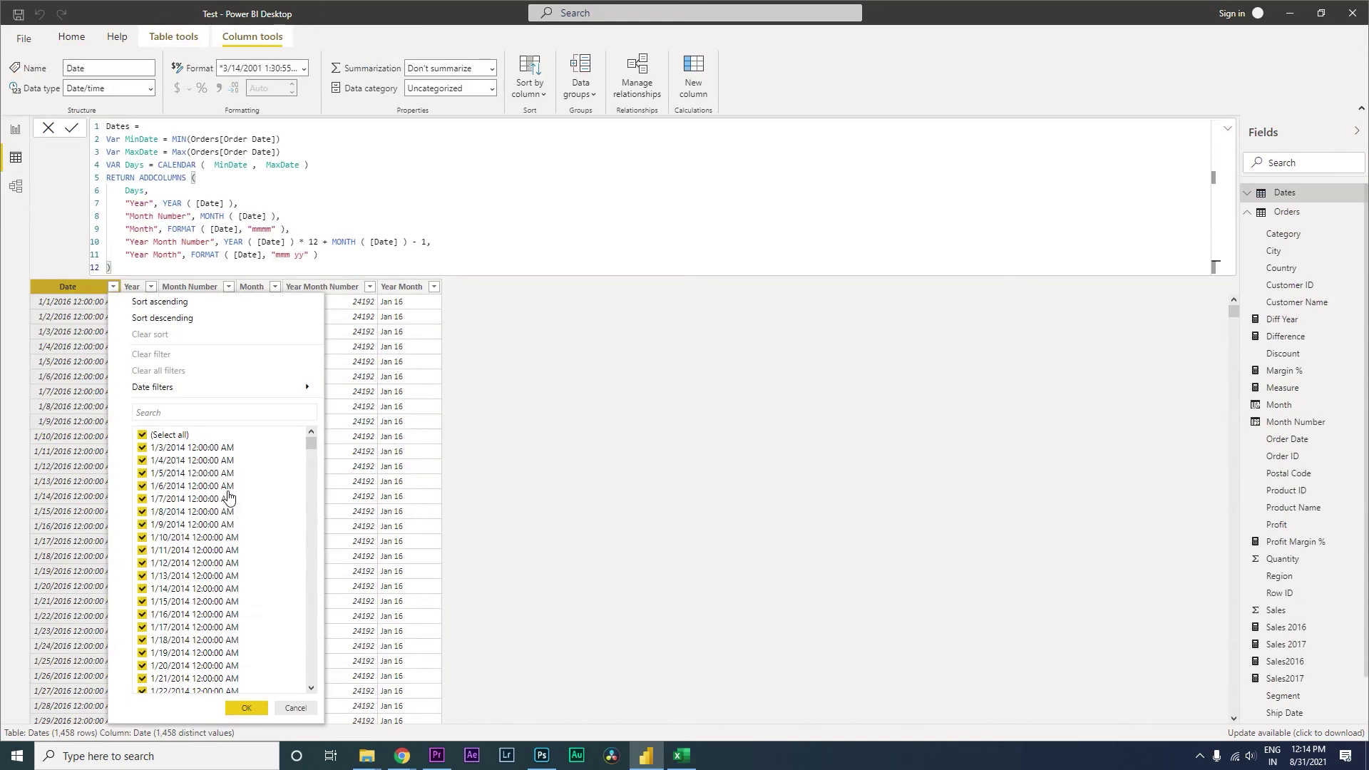
pyautogui.moveTo(310, 443); pyautogui.dragTo(312, 695)
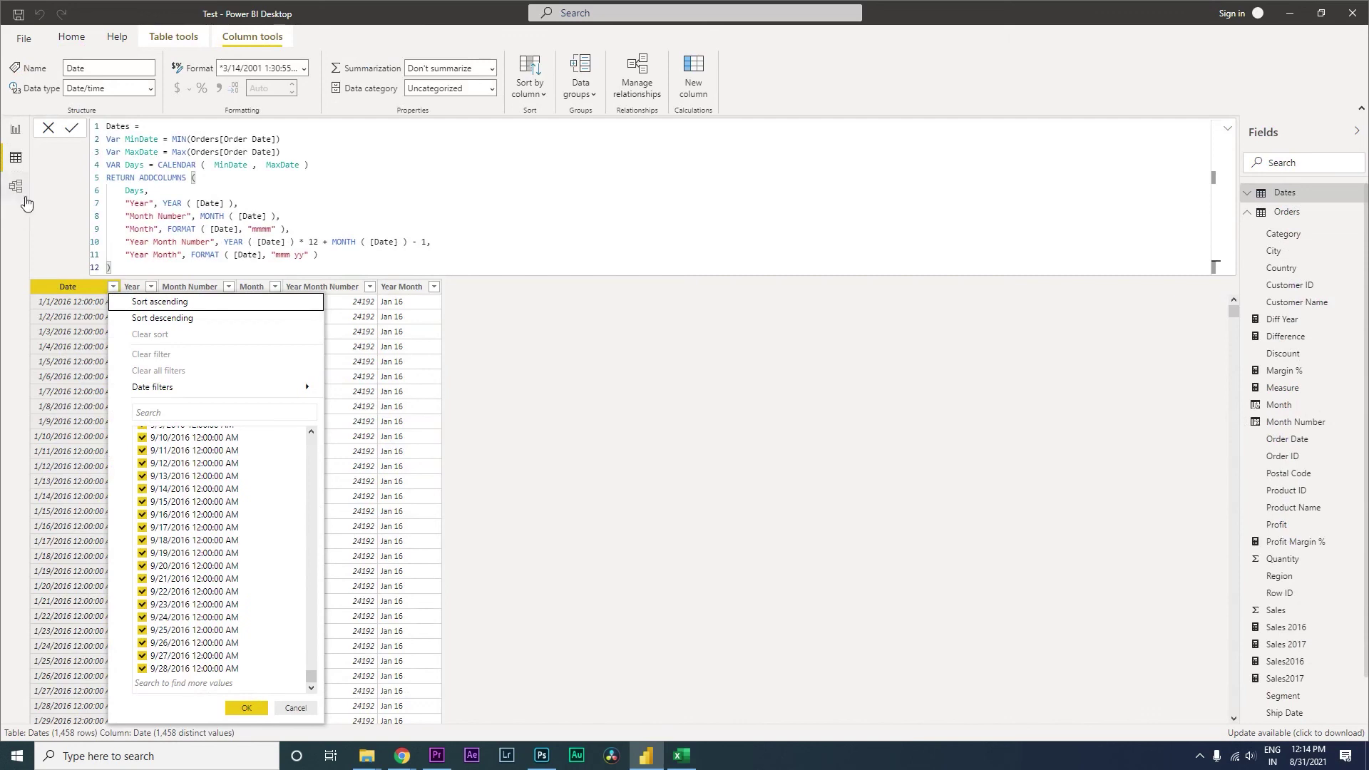
pyautogui.click(15, 130)
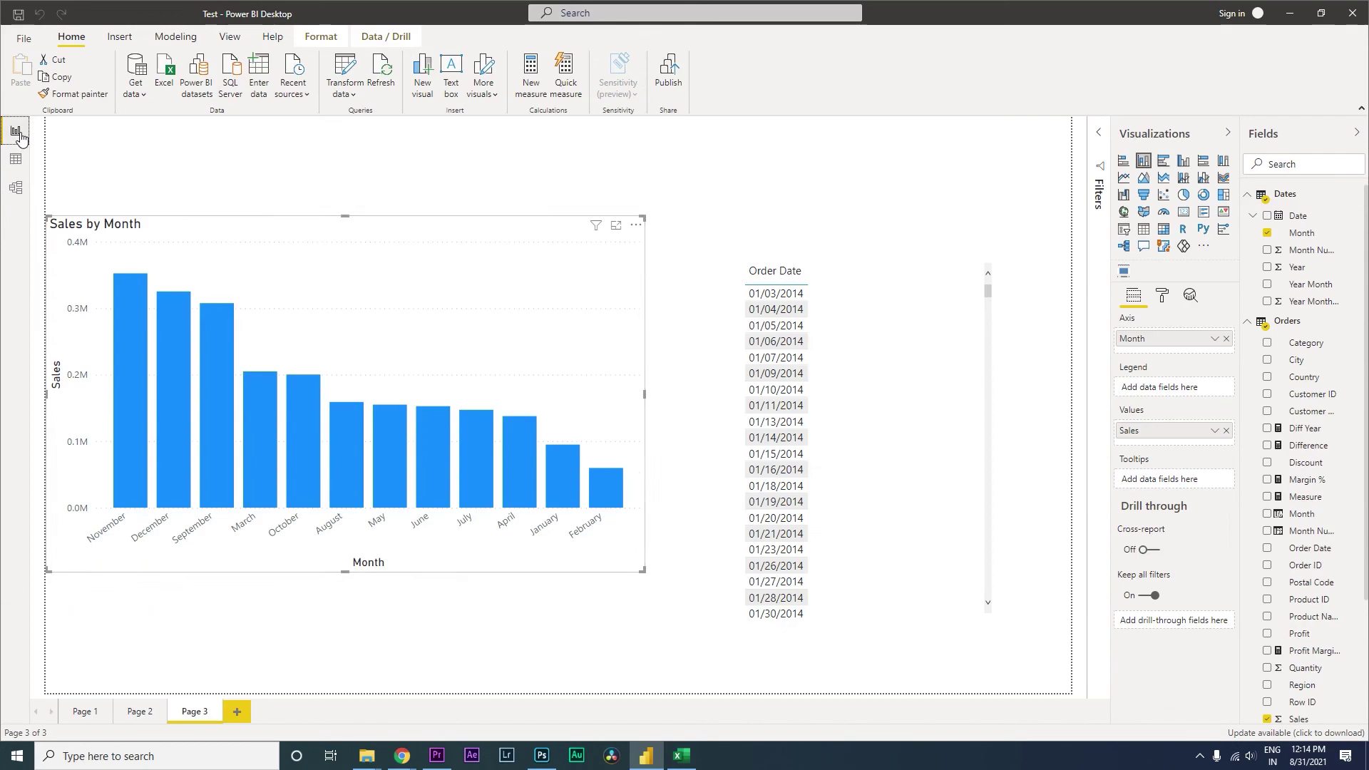
pyautogui.click(696, 516)
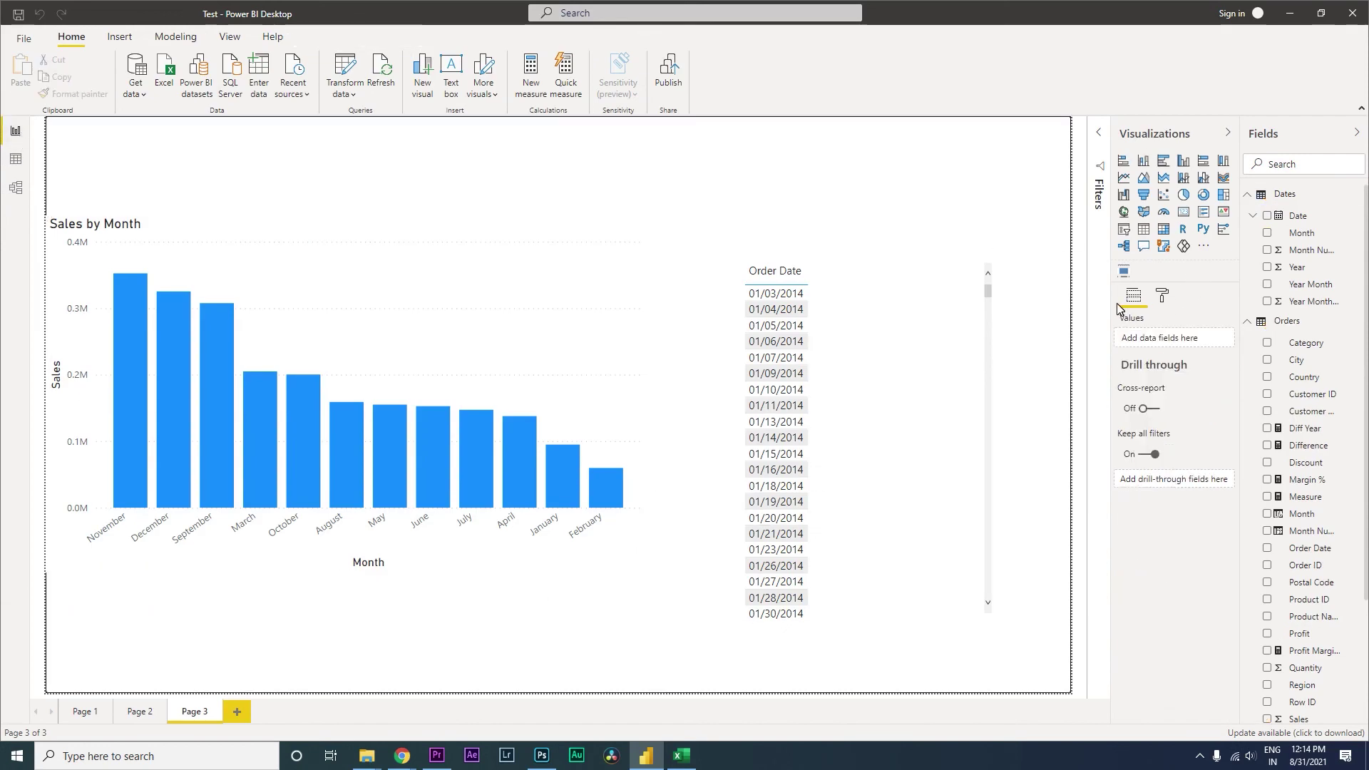